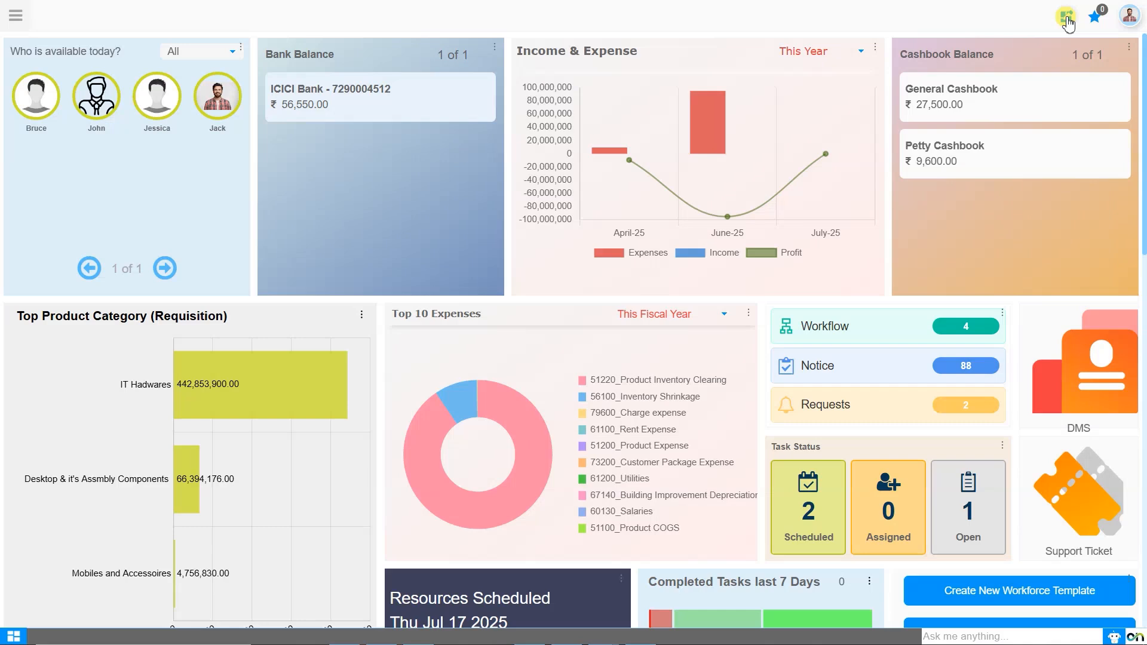
# Browse the Mosaic widget library for the home dashboard, down to the recruitment widgets, and close it.
pyautogui.click(1066, 18)
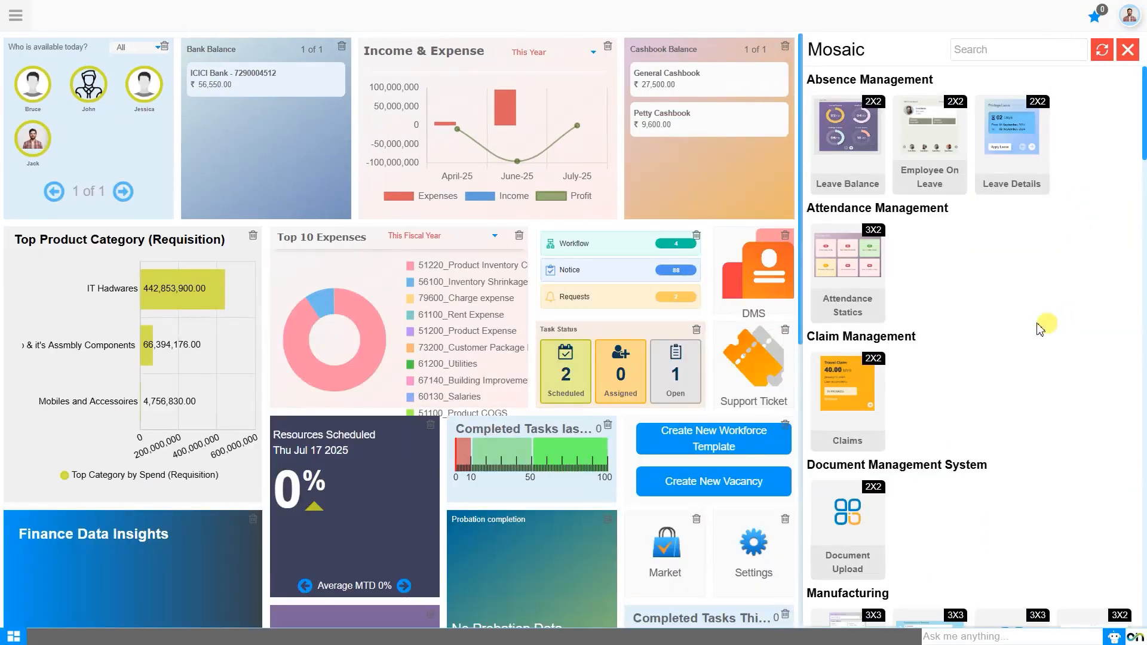
pyautogui.moveTo(724, 163); pyautogui.dragTo(687, 161)
pyautogui.scroll(-8, 1084, 344)
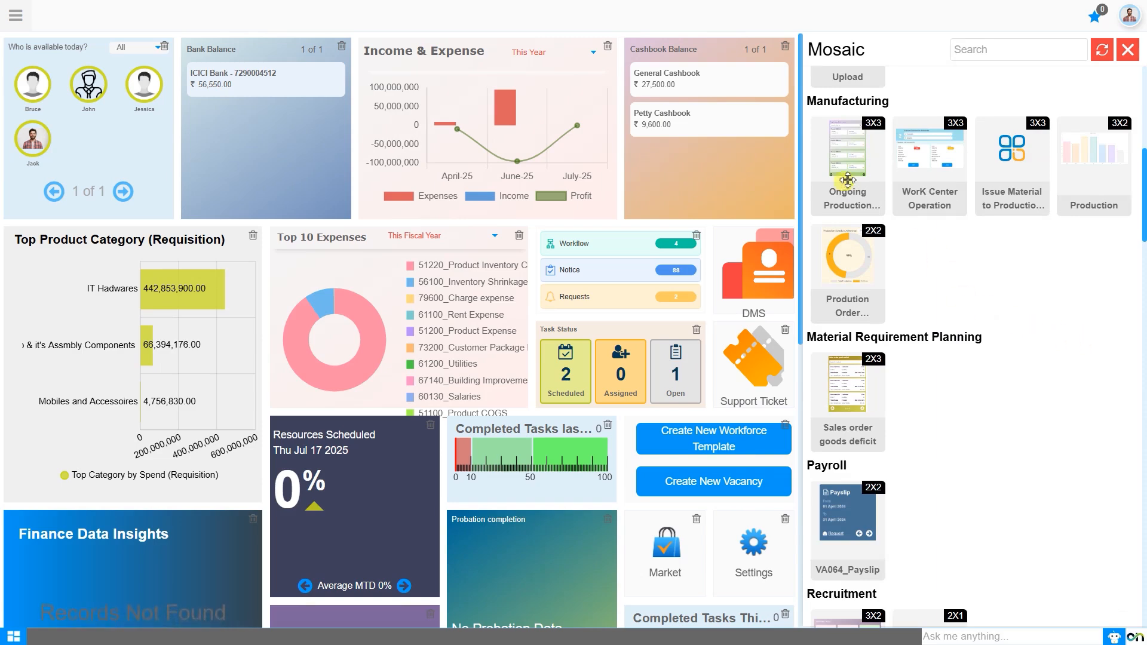
pyautogui.moveTo(847, 179)
pyautogui.mouseDown()
pyautogui.moveTo(746, 227)
pyautogui.moveTo(853, 192)
pyautogui.mouseUp()
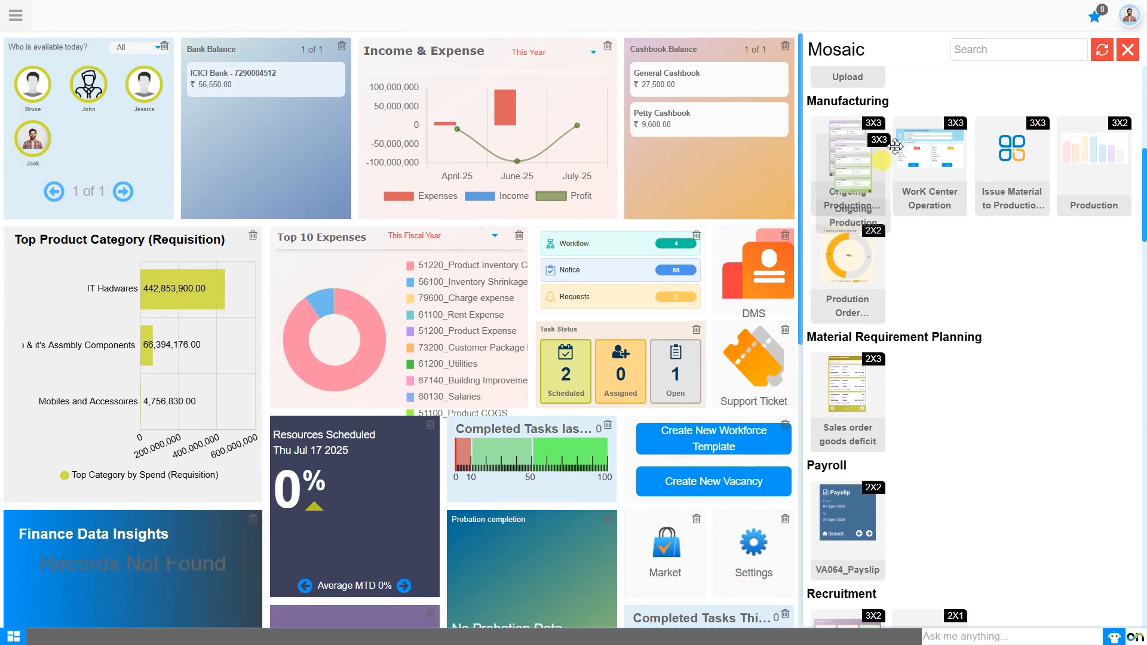
pyautogui.click(1127, 50)
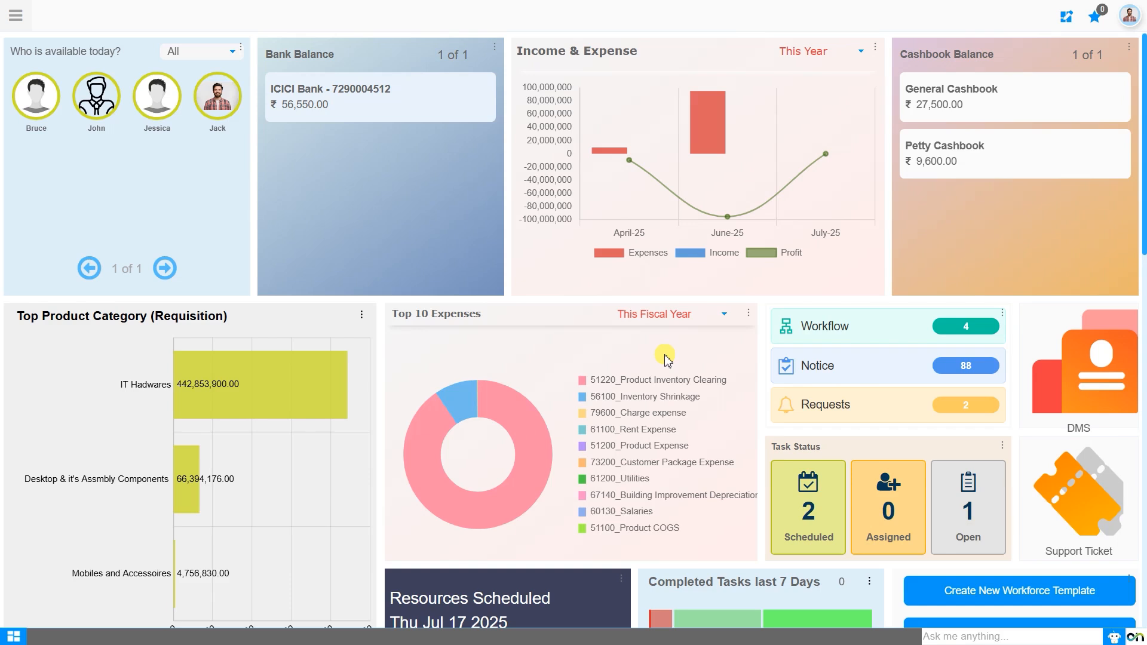
# Open the Warehouse Structure window from the product management area of Master Data Management.
pyautogui.click(17, 16)
pyautogui.write('warehouse')
pyautogui.press('Down')
pyautogui.press('Down')
pyautogui.press('Down')
pyautogui.press('Down')
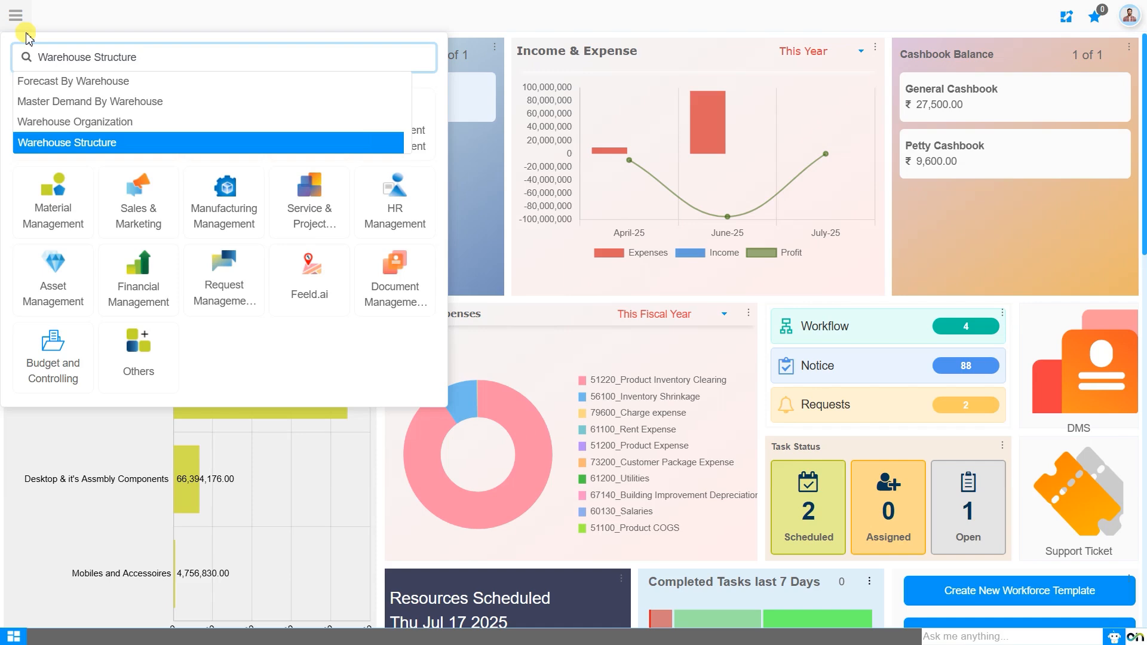
pyautogui.press('Escape')
pyautogui.click(327, 143)
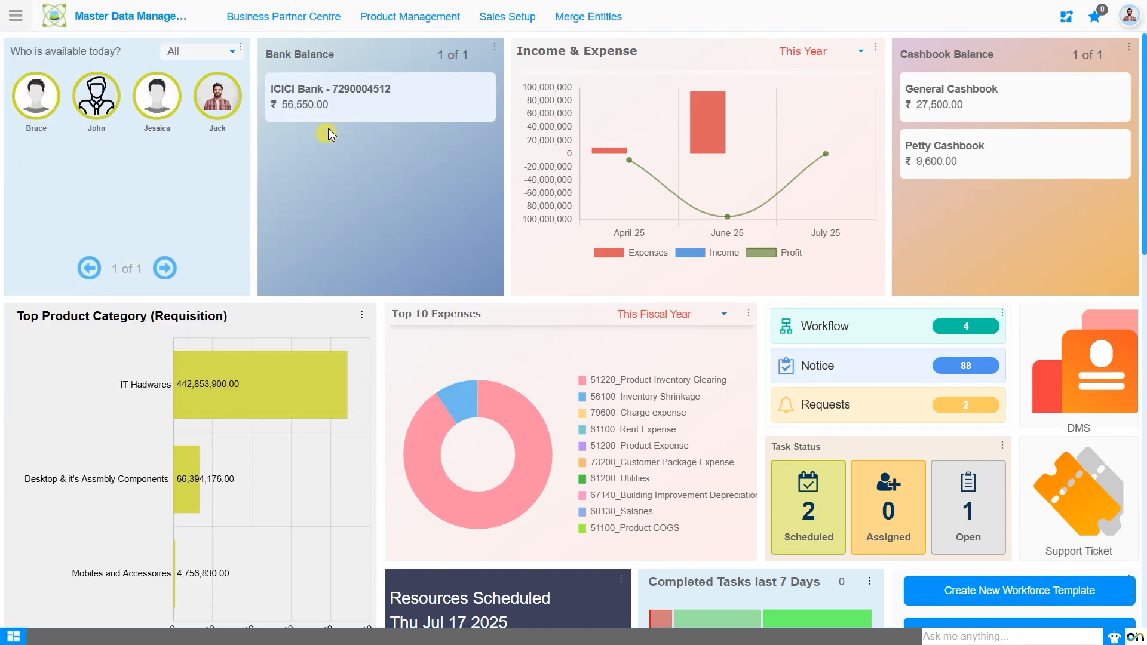
pyautogui.click(409, 21)
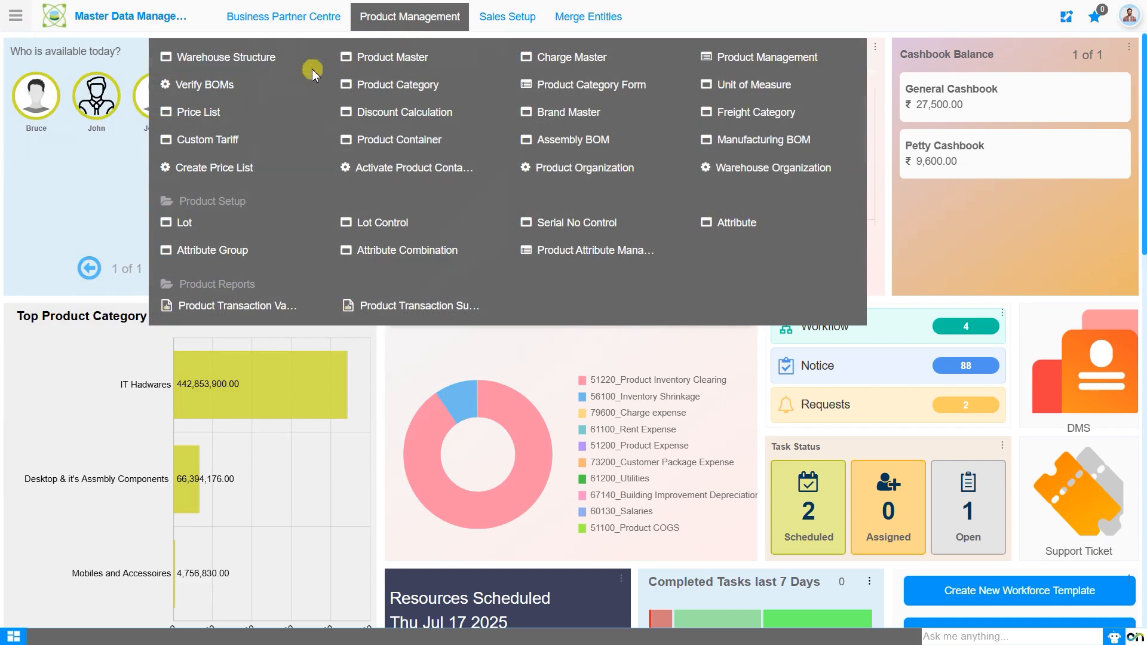
pyautogui.click(269, 63)
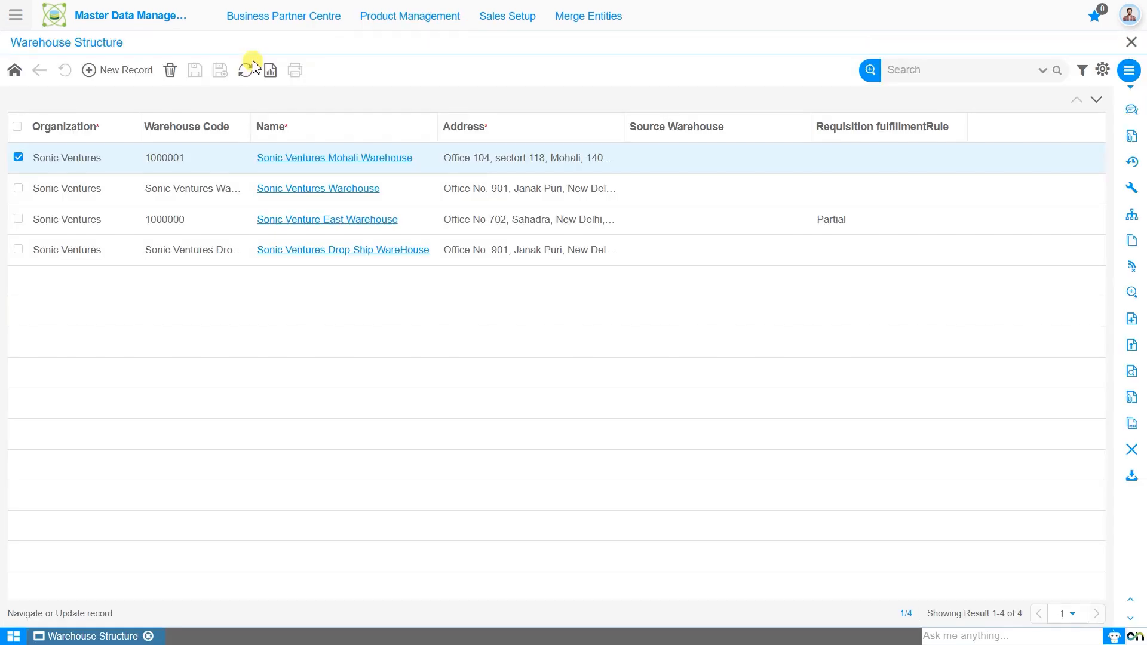
# Start a new replenishment rule for Sonic Ventures Mohali Warehouse with Sonic Ventures Warehouse as the source warehouse.
pyautogui.click(323, 160)
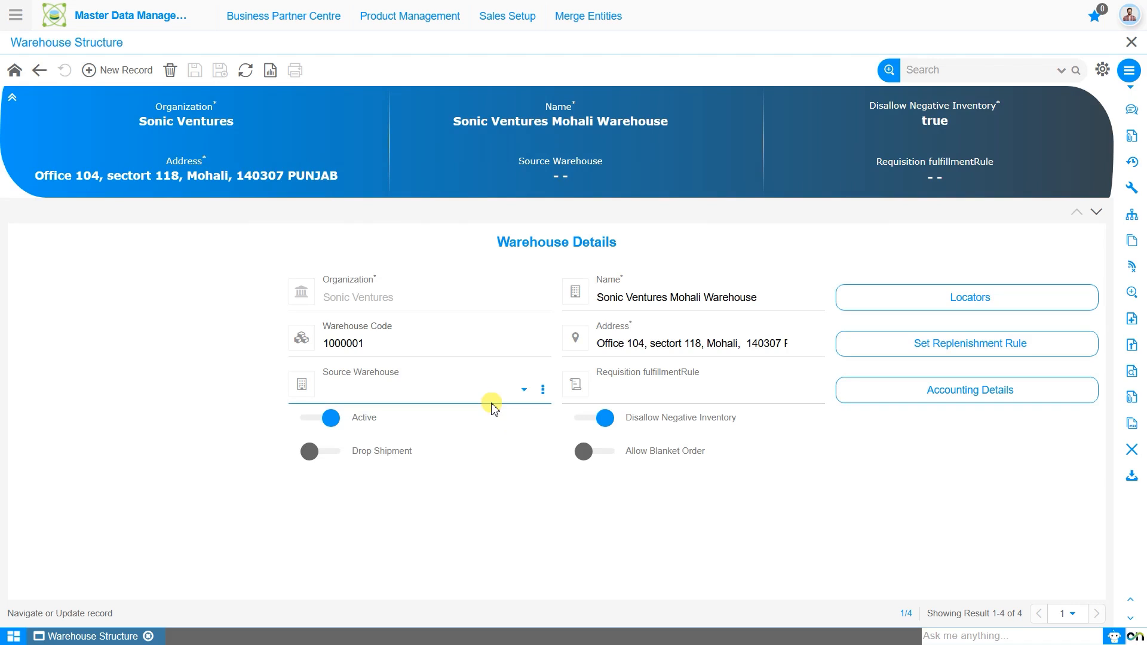
pyautogui.click(956, 351)
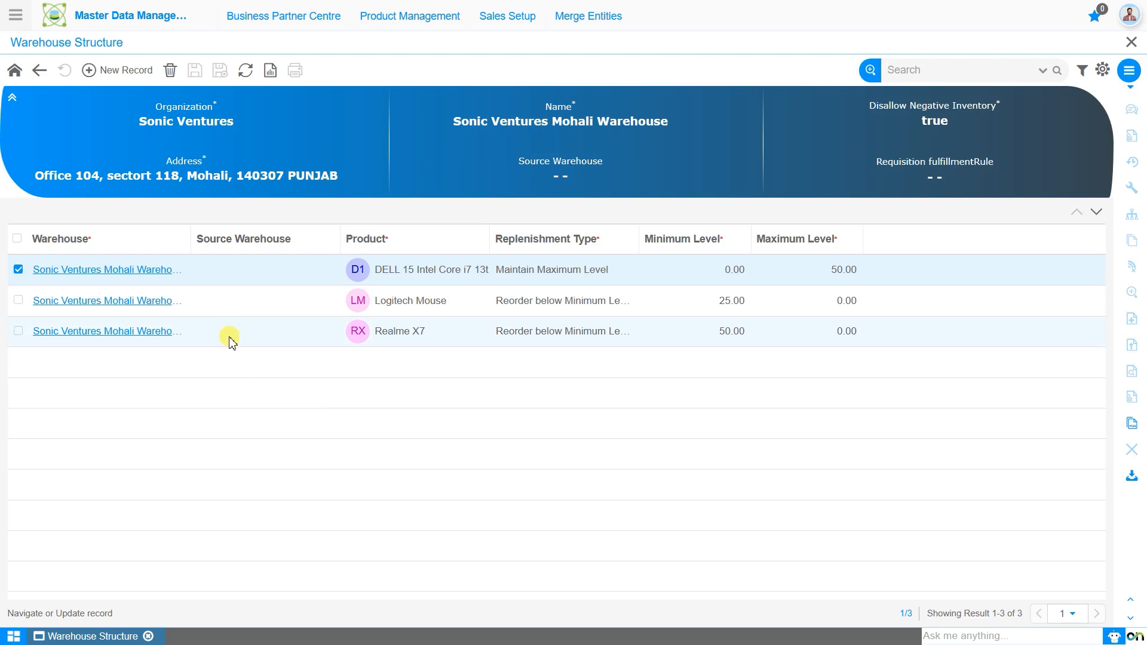
pyautogui.click(117, 71)
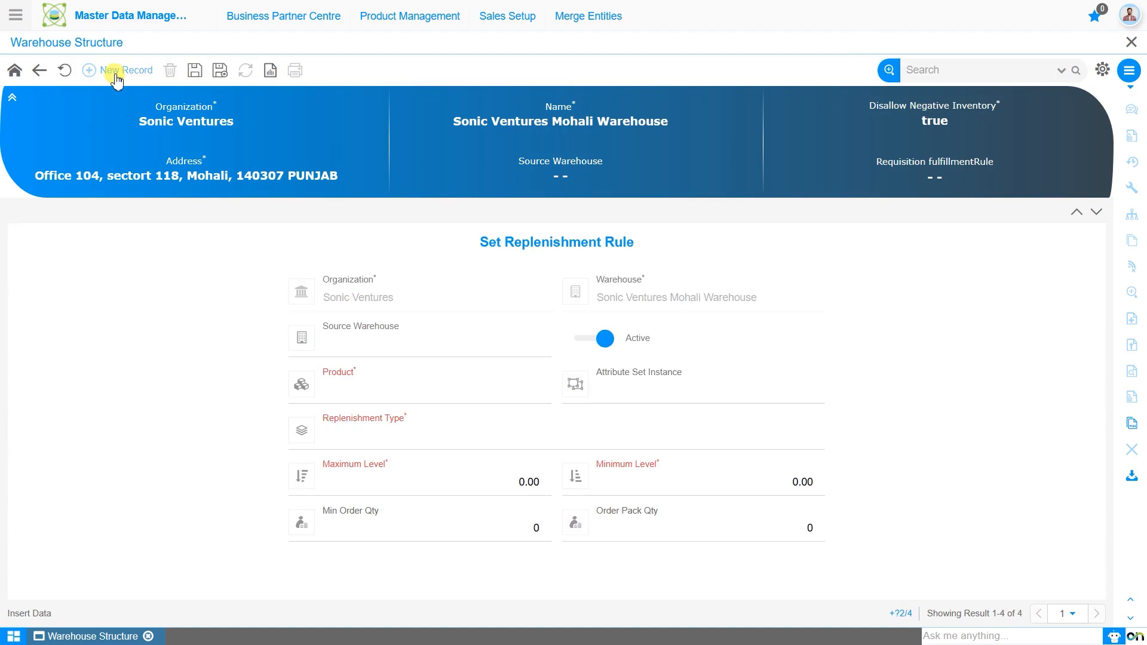
pyautogui.click(374, 347)
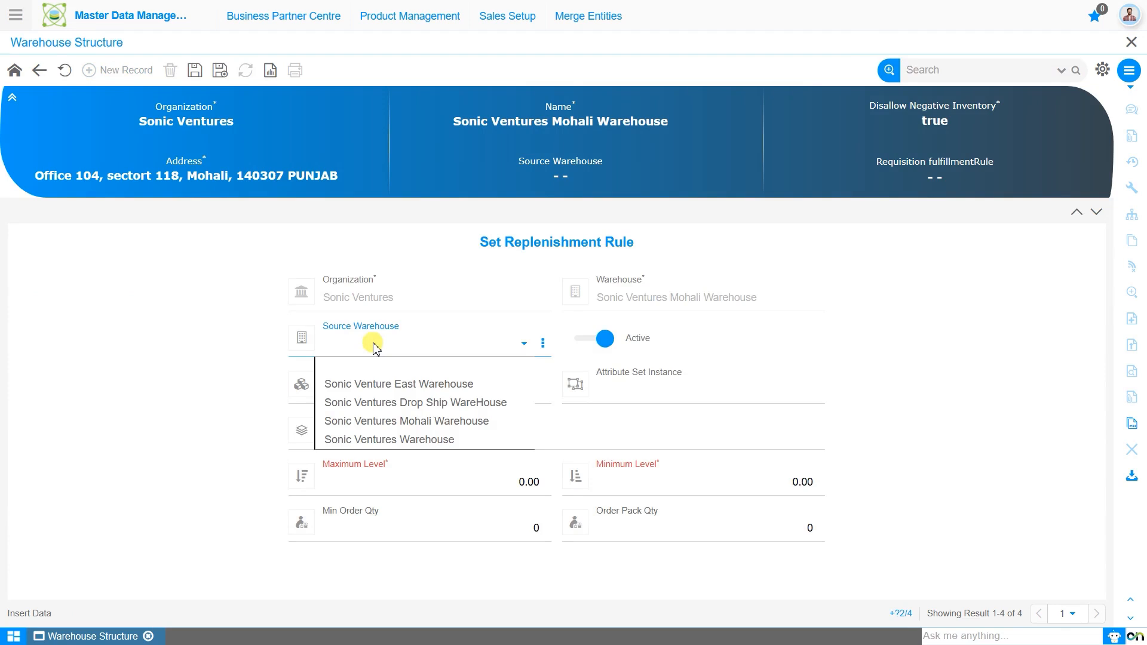
pyautogui.click(380, 440)
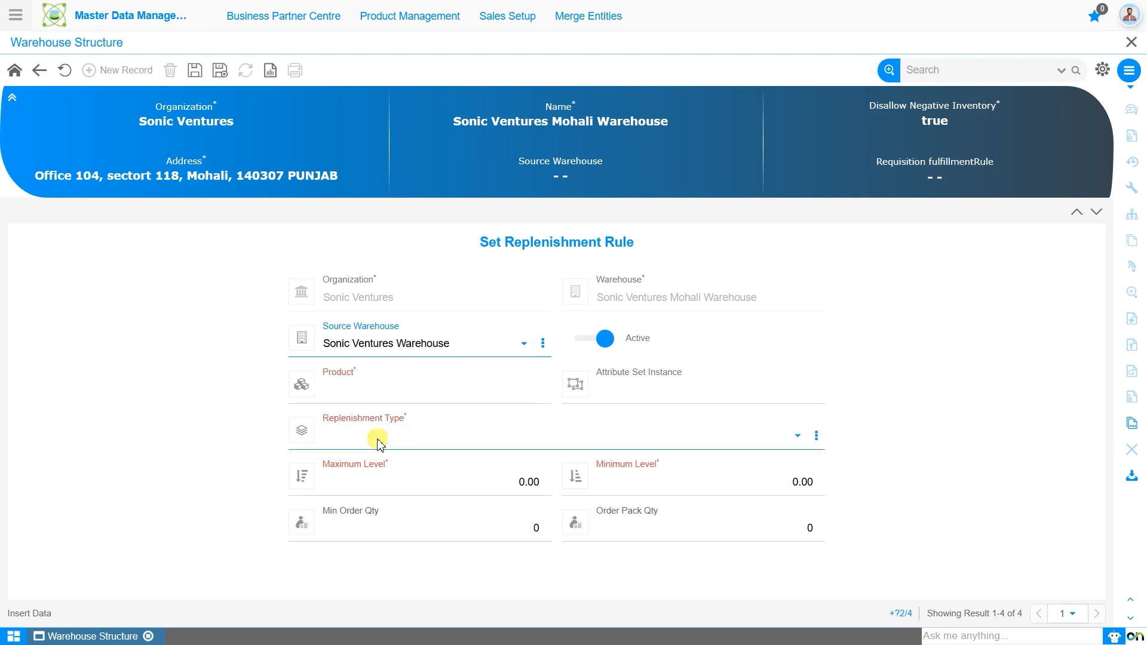
# Look up "real" and choose Realme Q2 Earbuds as the product of the replenishment rule.
pyautogui.click(377, 394)
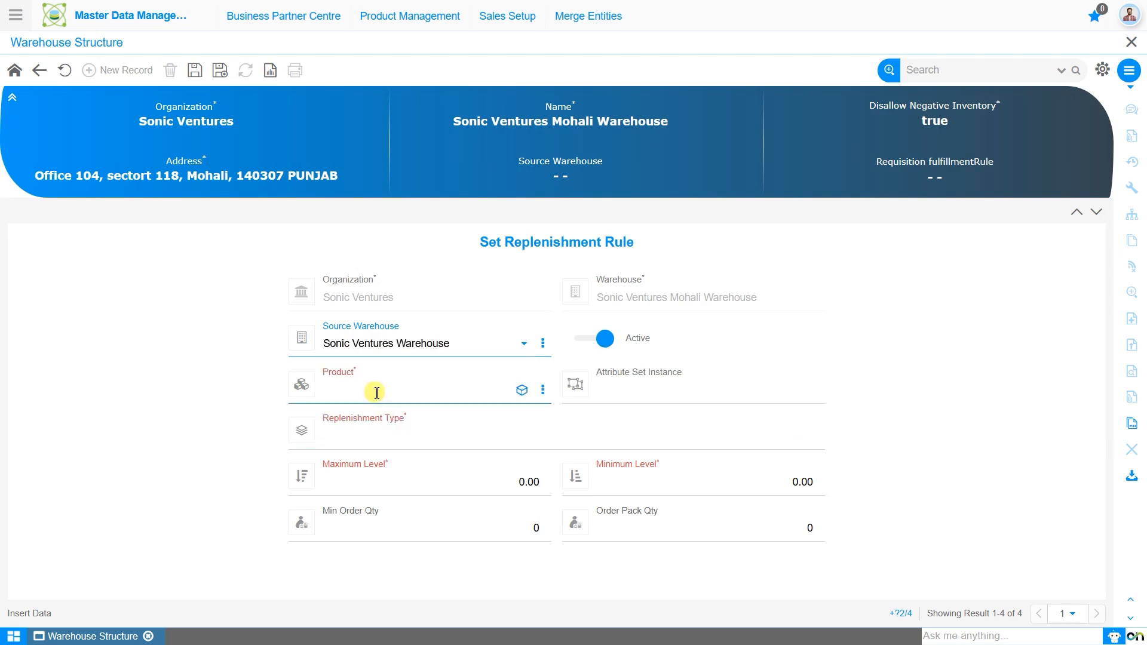
pyautogui.click(376, 392)
pyautogui.write('real')
pyautogui.press('Return')
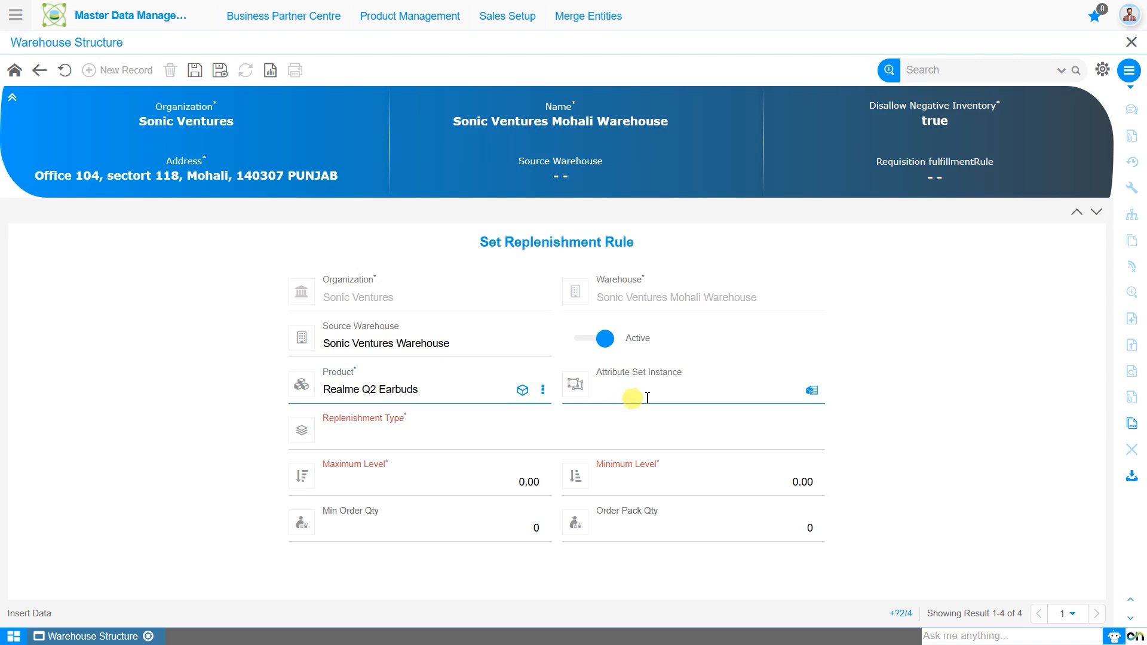
# Assign the existing Black attribute set instance from locator 1000000 to the replenishment rule.
pyautogui.click(811, 390)
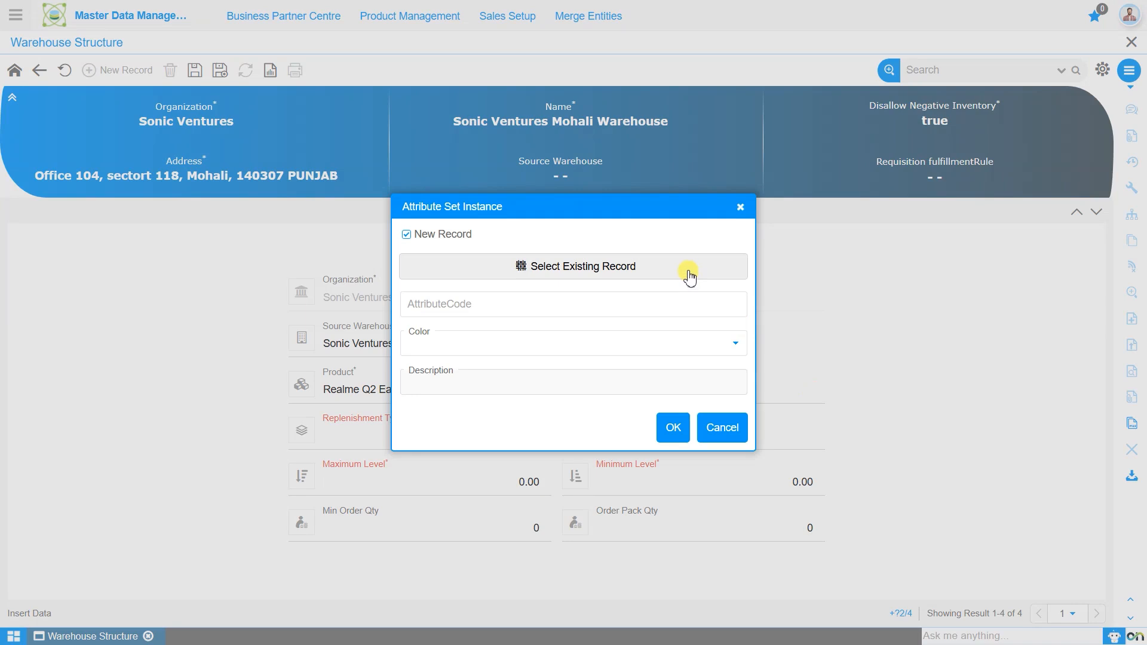
pyautogui.click(690, 276)
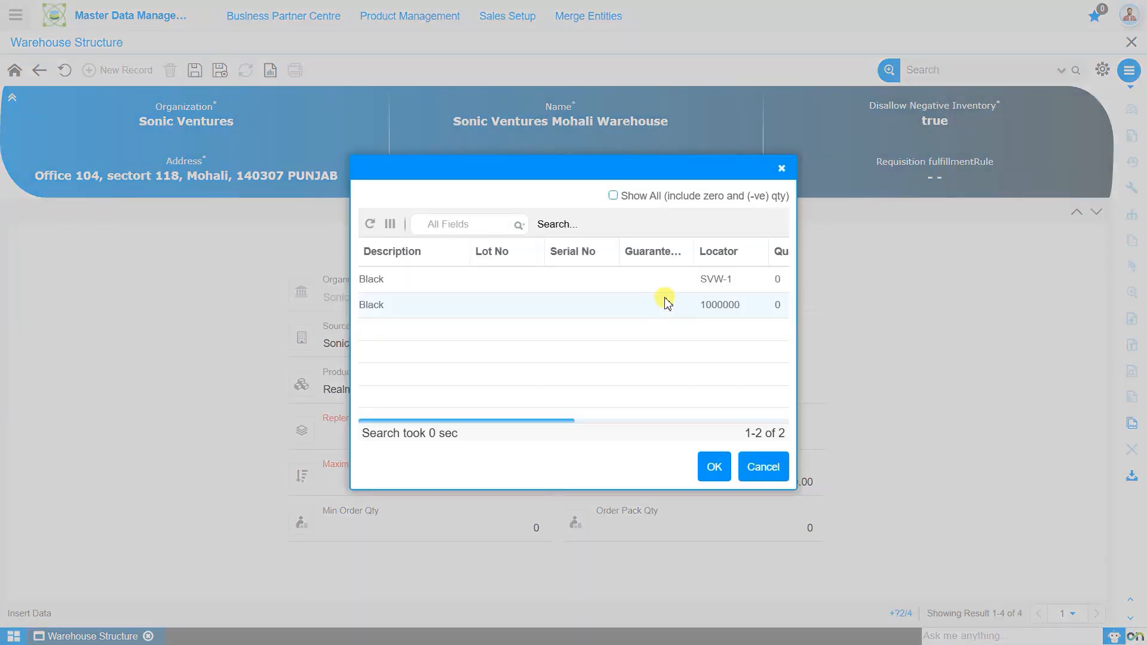
pyautogui.click(667, 304)
pyautogui.hscroll(3, 696, 358)
pyautogui.hscroll(2, 696, 358)
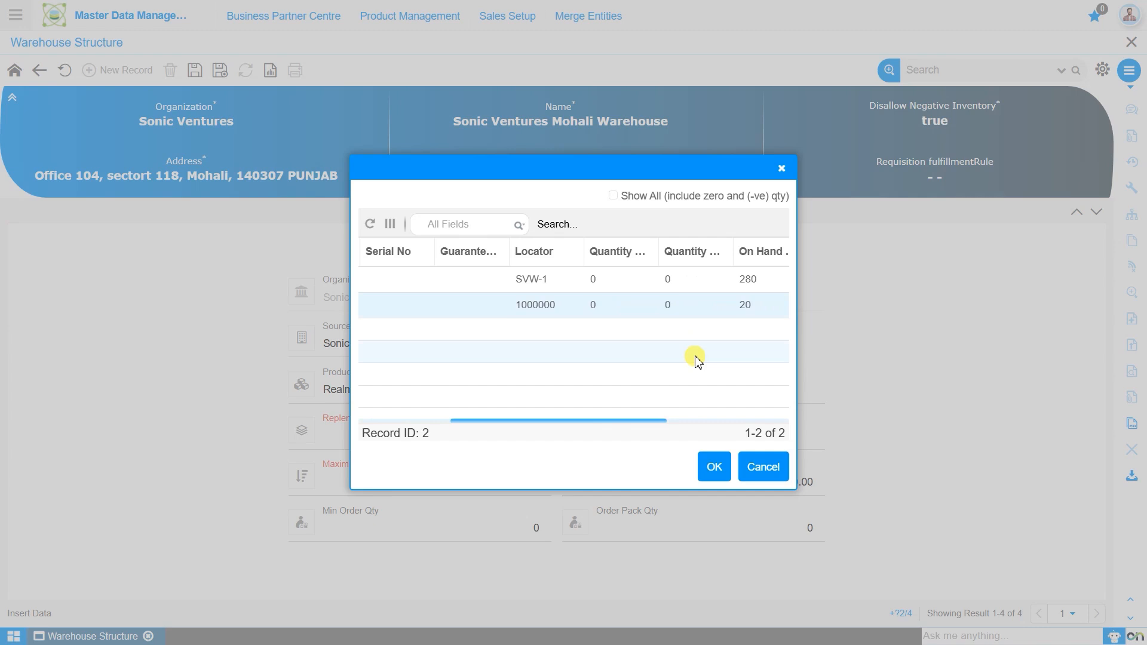
pyautogui.hscroll(2, 696, 358)
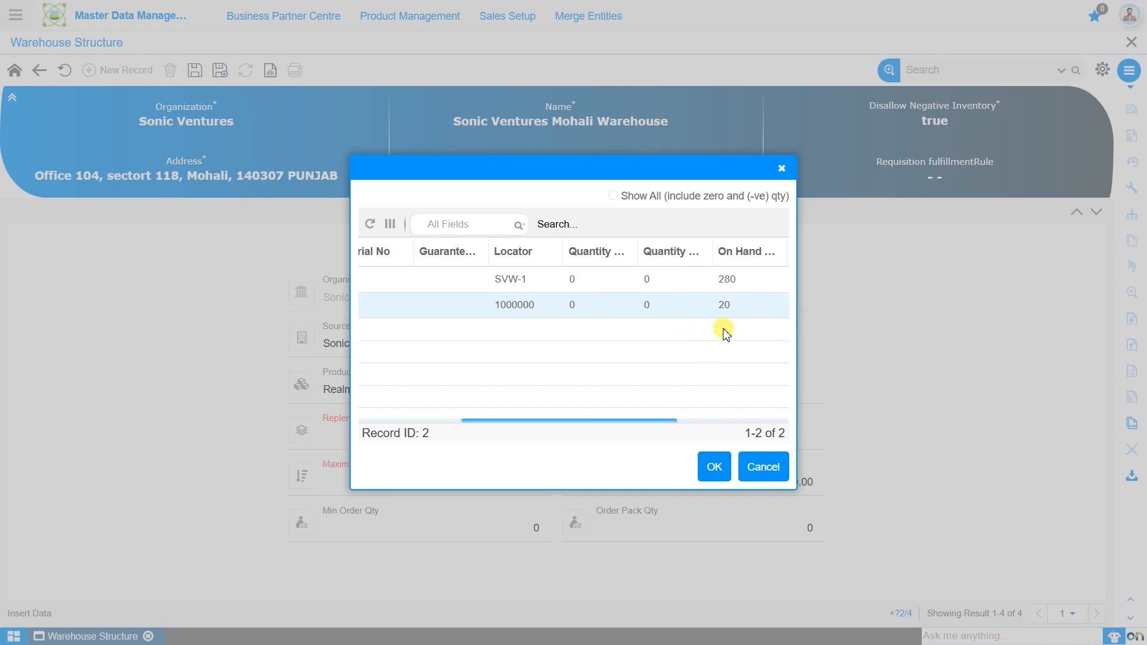
pyautogui.click(712, 472)
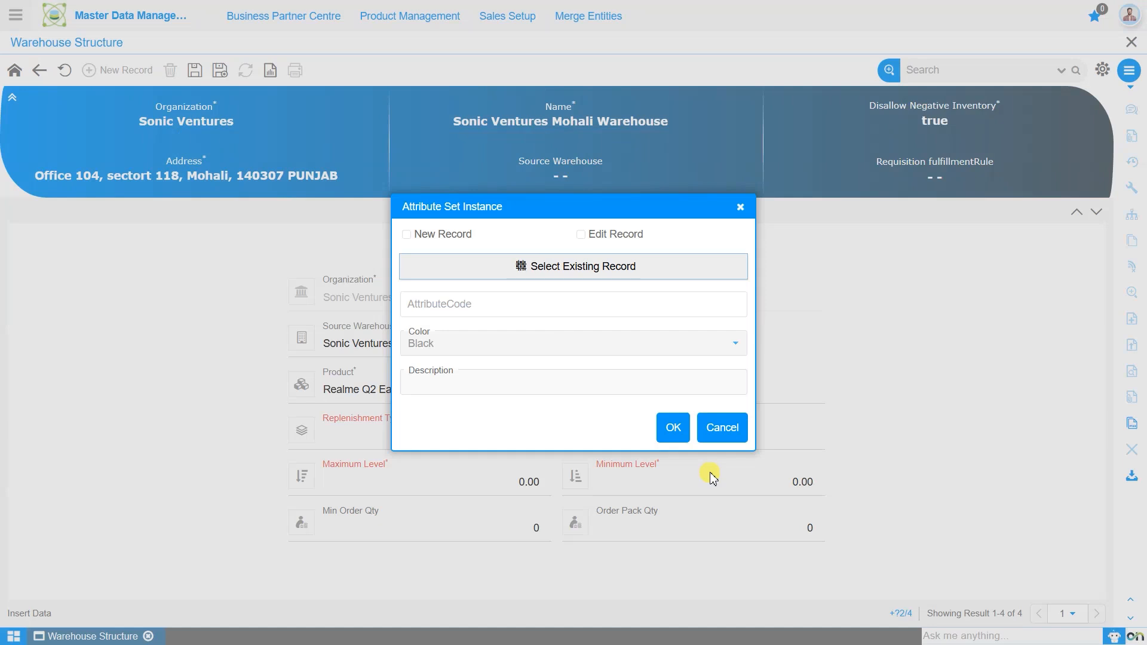
pyautogui.click(670, 428)
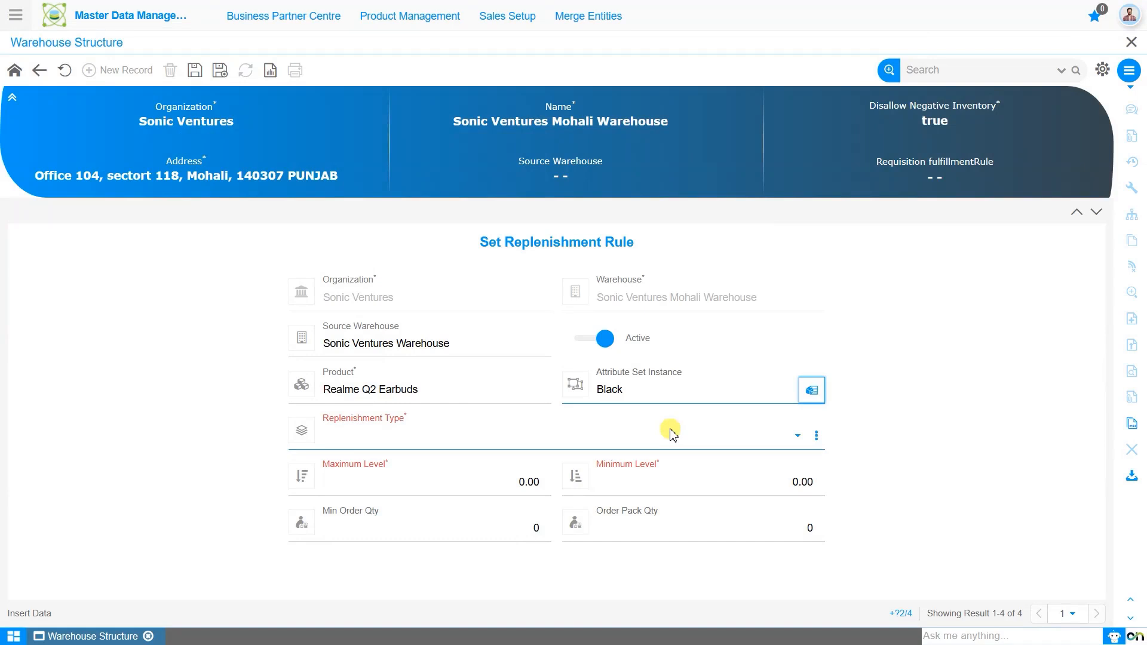
# Set the replenishment type to Reorder below Minimum Level with a minimum level of 50, and save the rule.
pyautogui.click(669, 436)
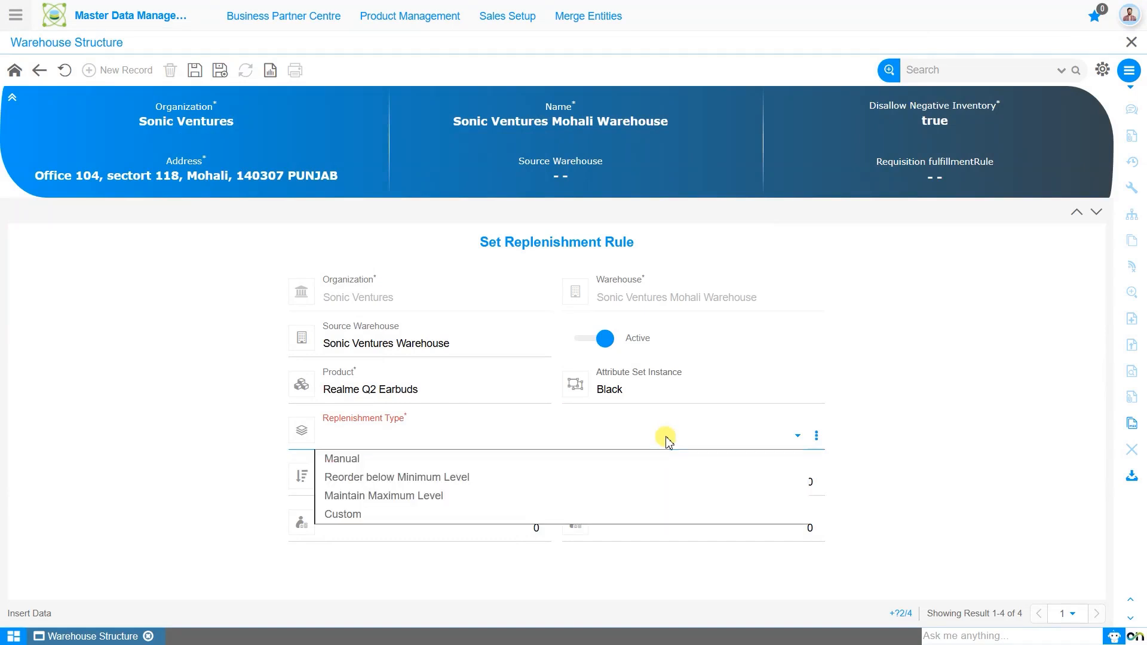
pyautogui.click(663, 480)
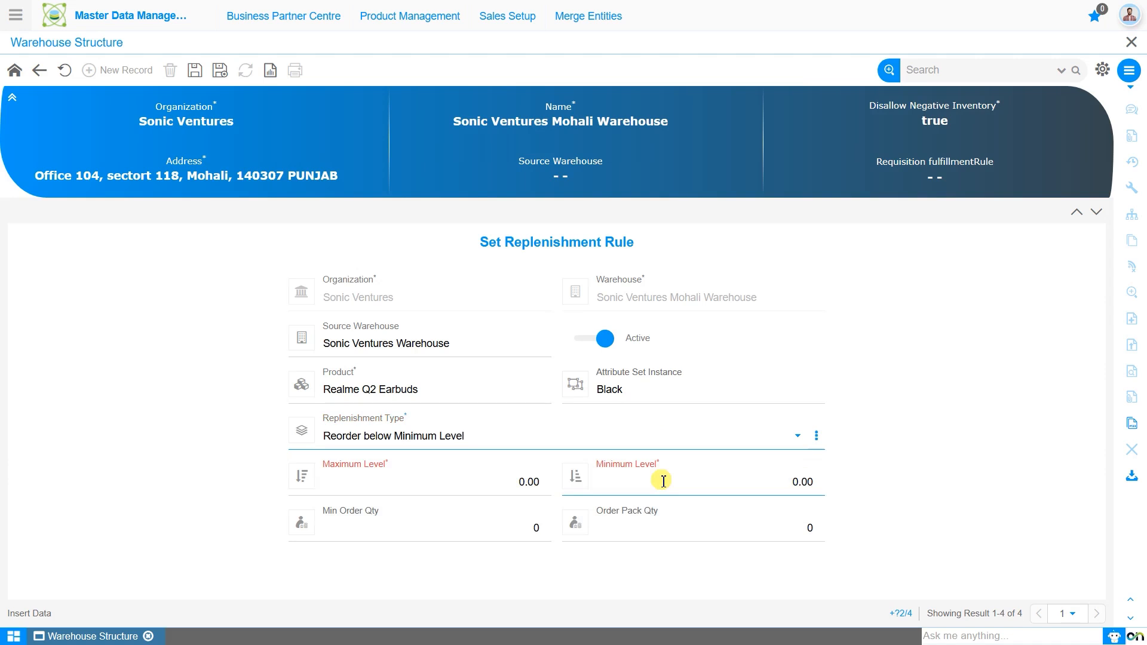
pyautogui.click(663, 481)
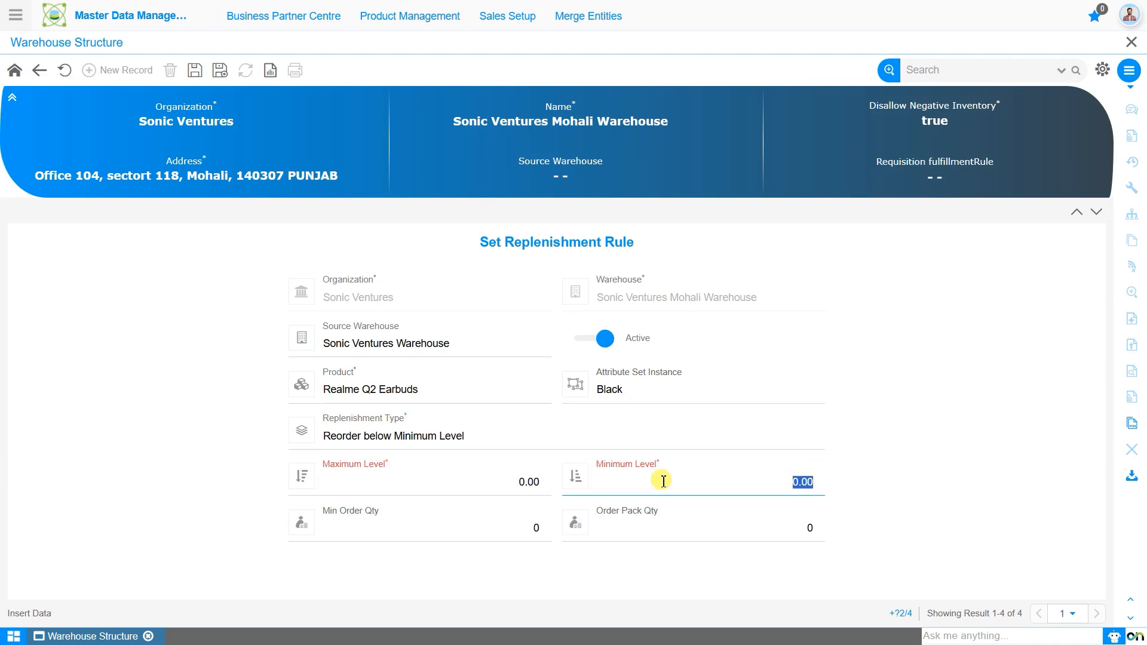
pyautogui.click(663, 480)
pyautogui.write('5')
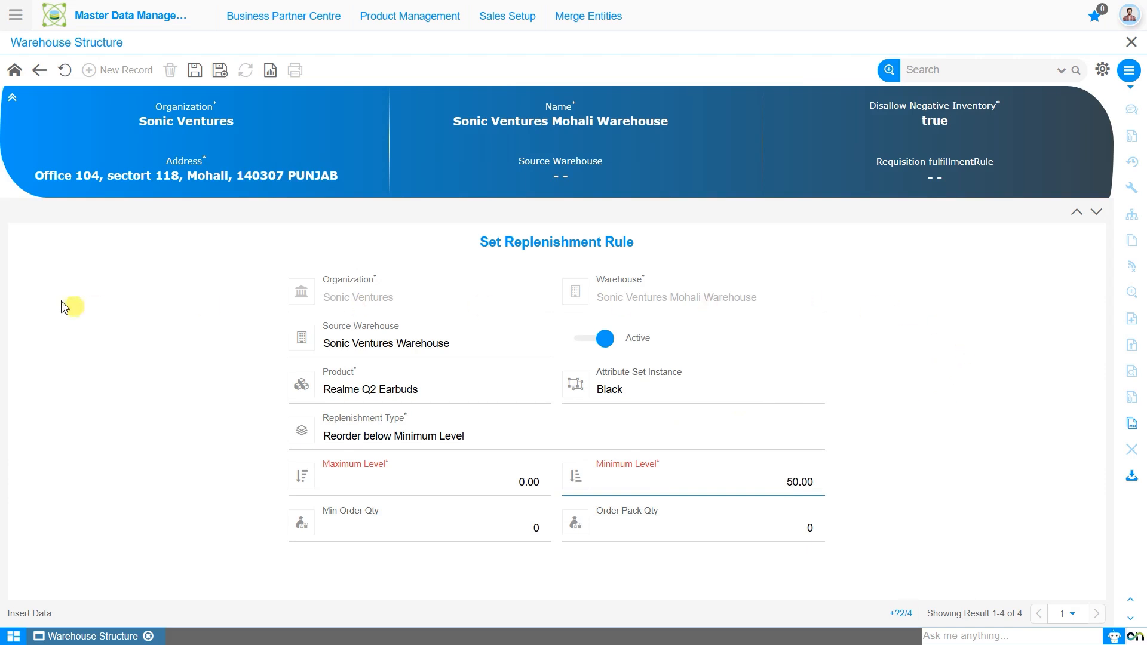
pyautogui.click(197, 71)
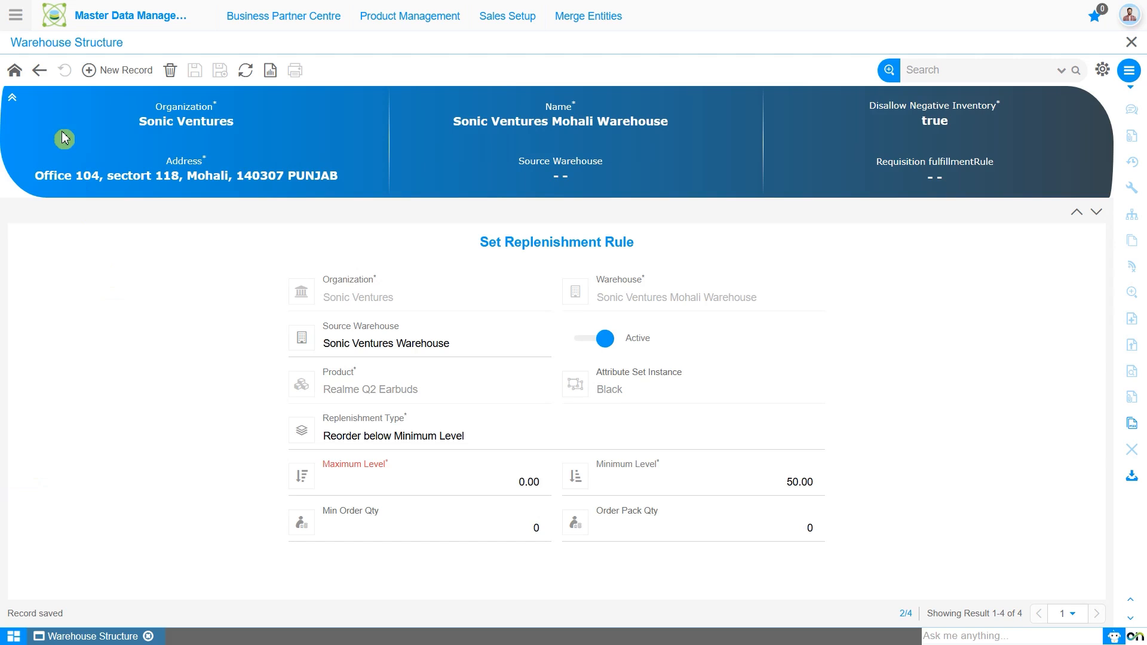
# Open the Replenish Report from the Material Management module's reports.
pyautogui.click(16, 16)
pyautogui.write('repl')
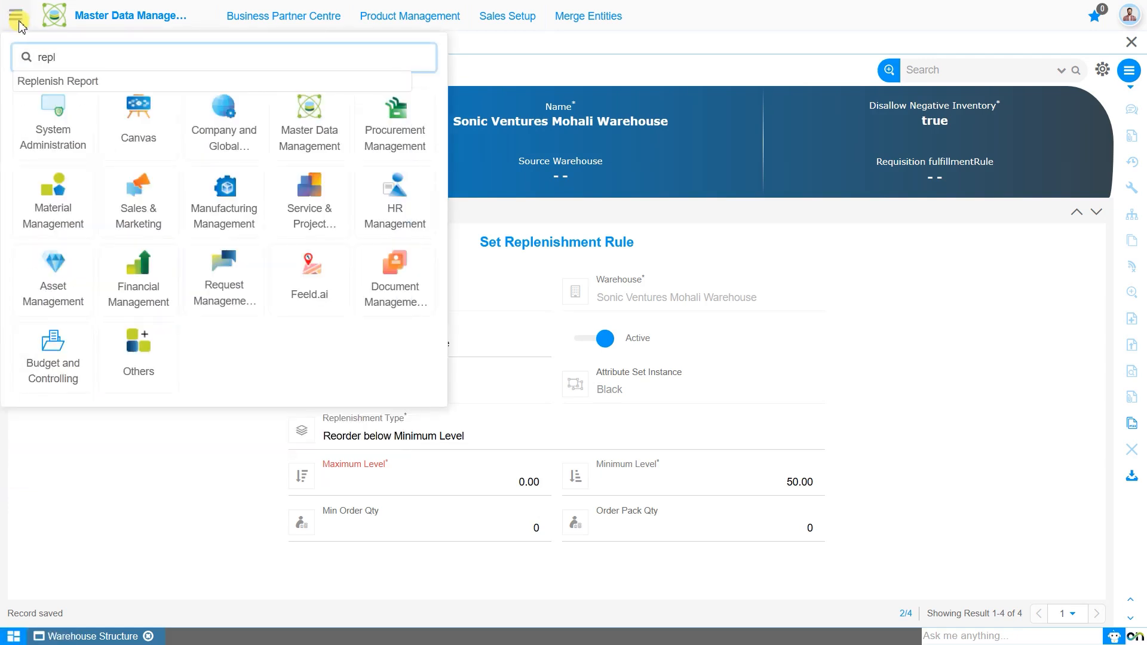
pyautogui.press('Down')
pyautogui.press('Return')
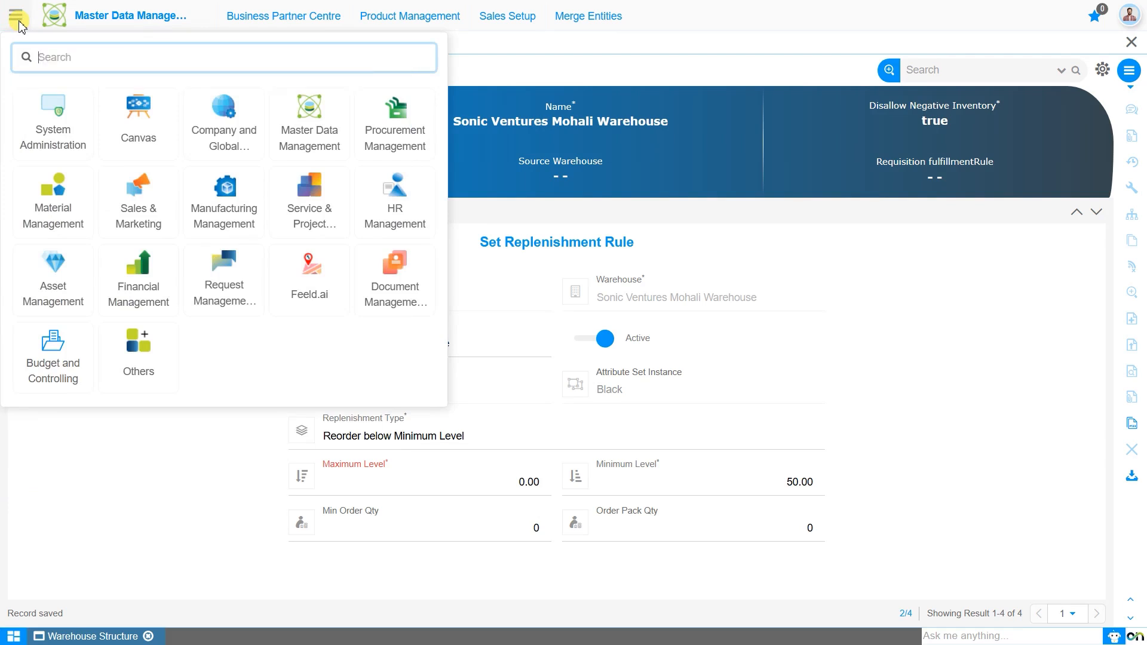
pyautogui.click(55, 221)
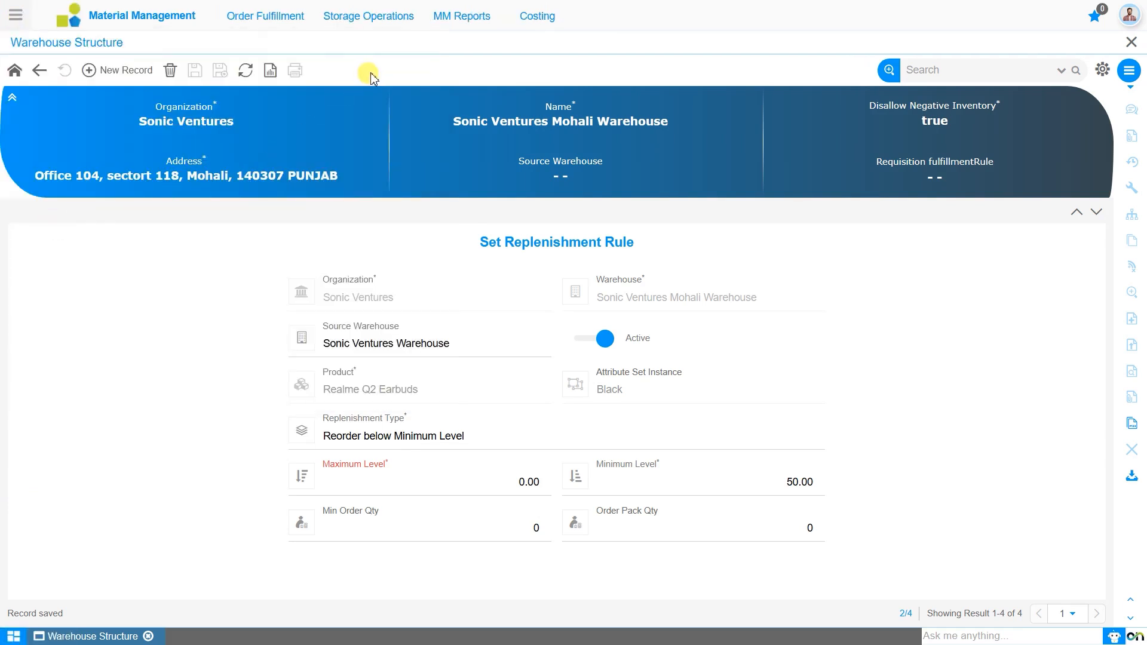
pyautogui.click(460, 30)
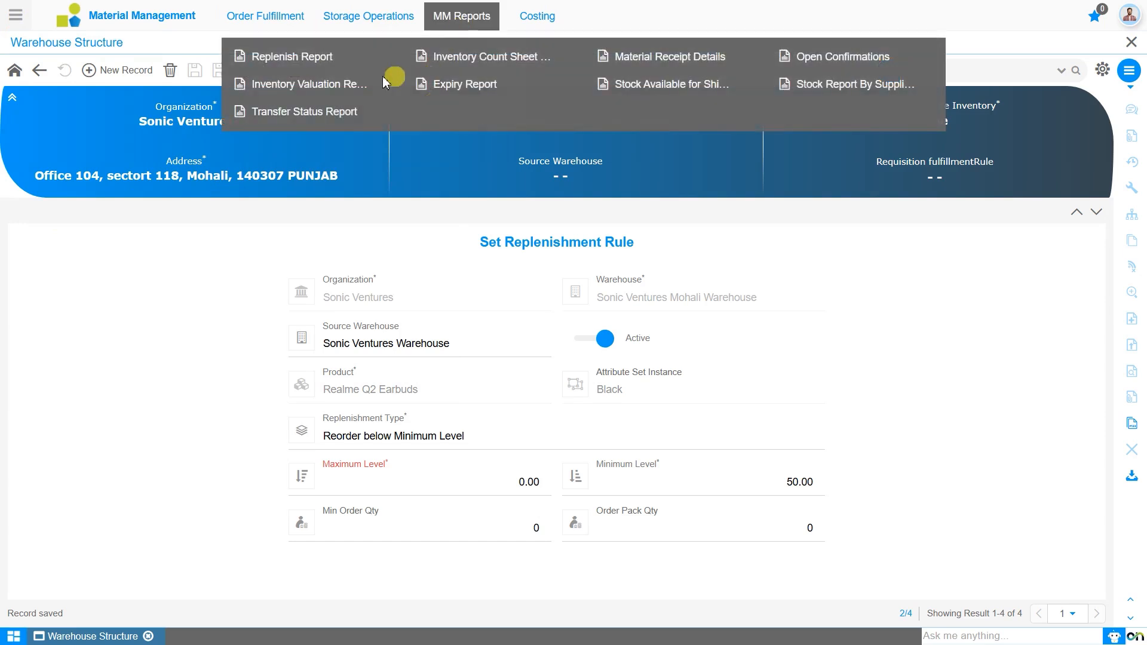
pyautogui.click(306, 63)
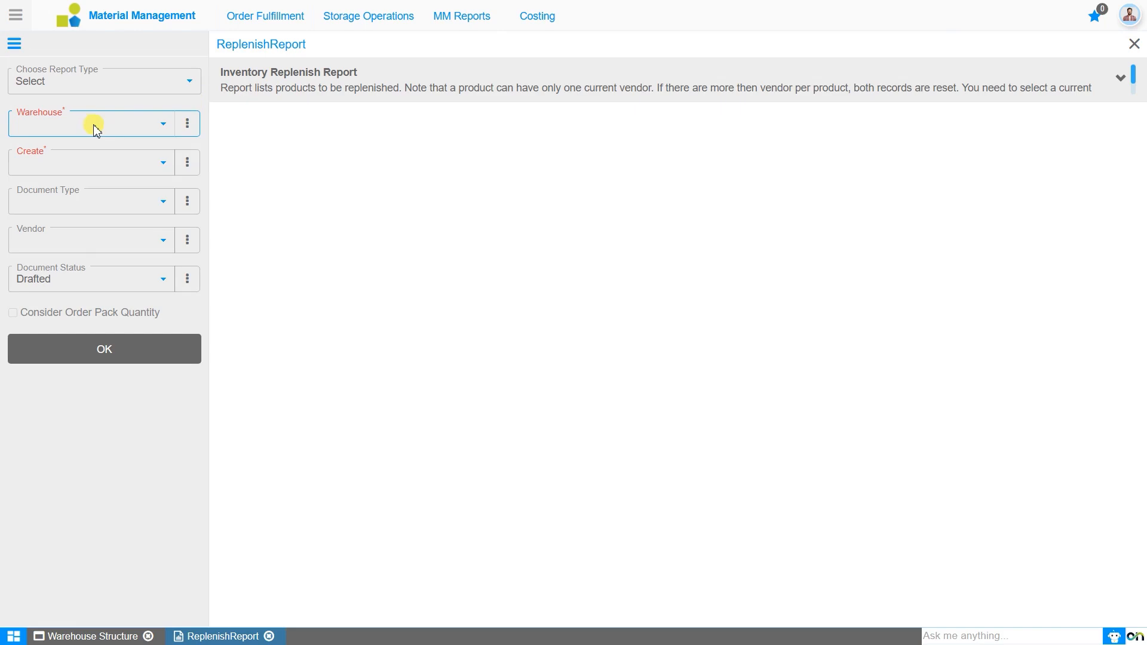
# Set the replenish report's warehouse to Sonic Ventures Mohali Warehouse, leaving the report type unselected.
pyautogui.click(99, 87)
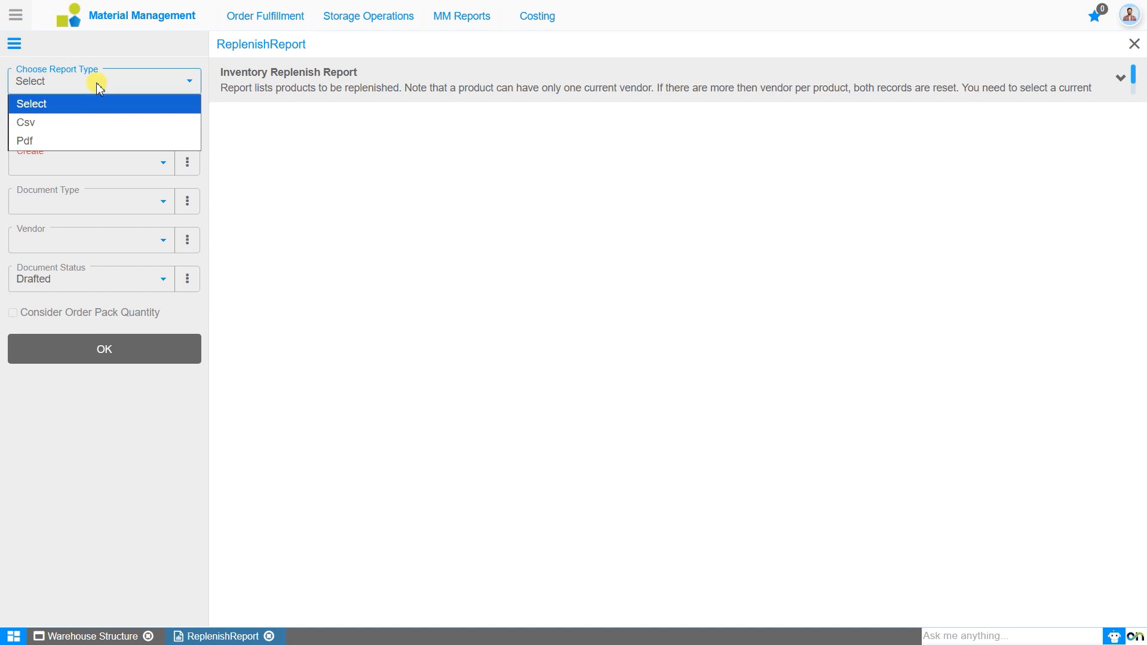
pyautogui.click(95, 83)
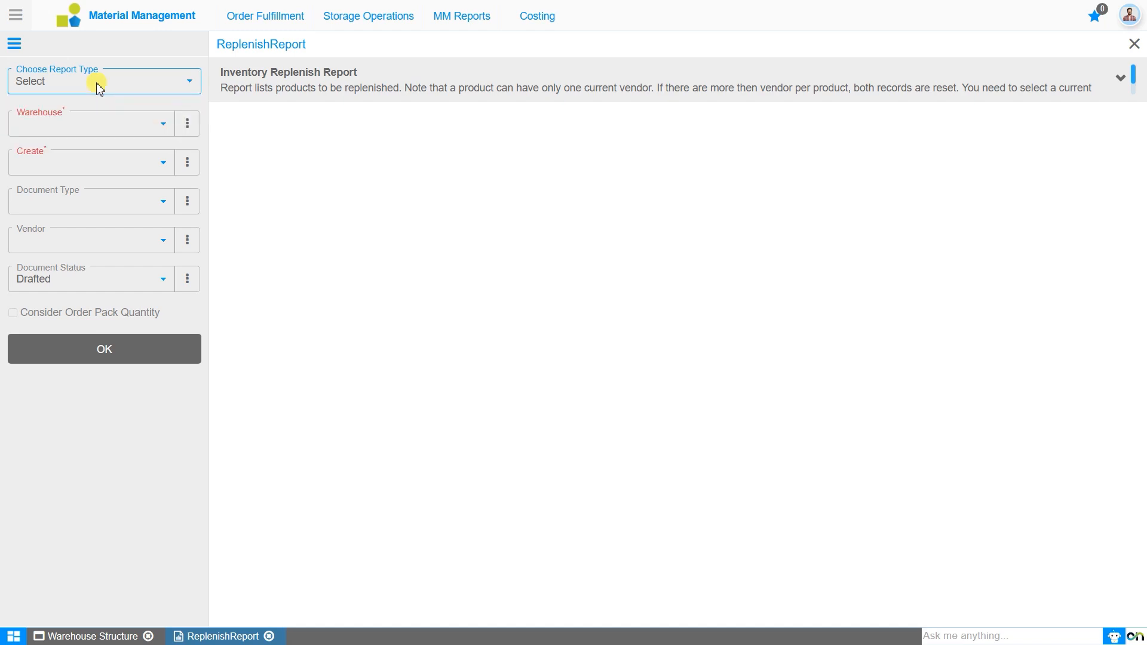
pyautogui.click(96, 127)
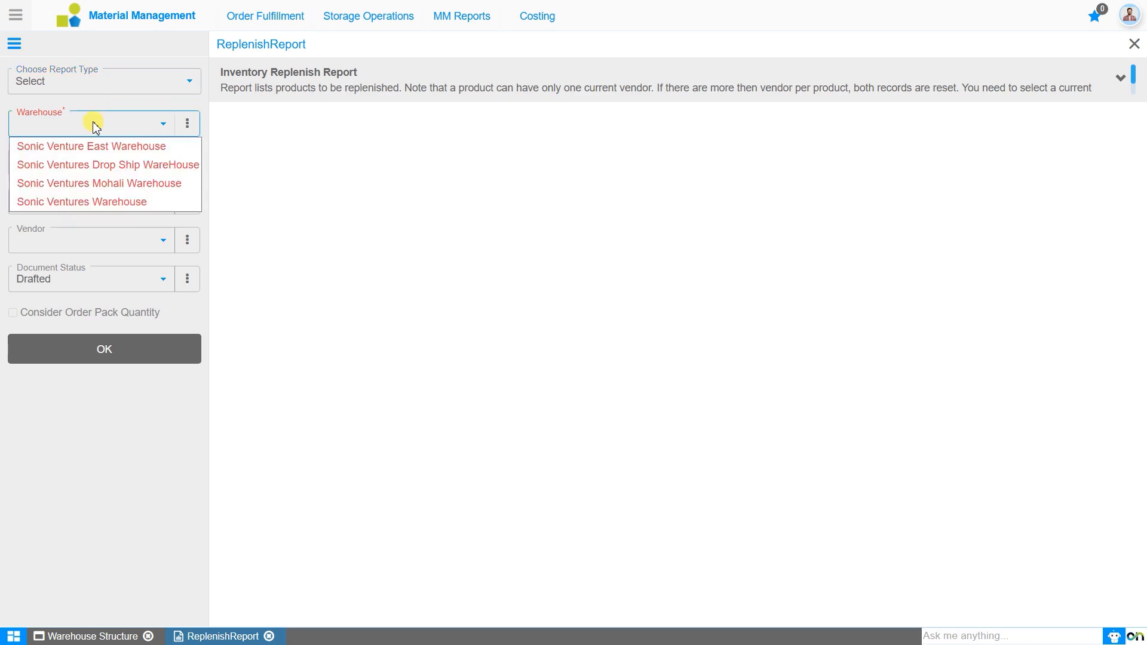
pyautogui.click(97, 185)
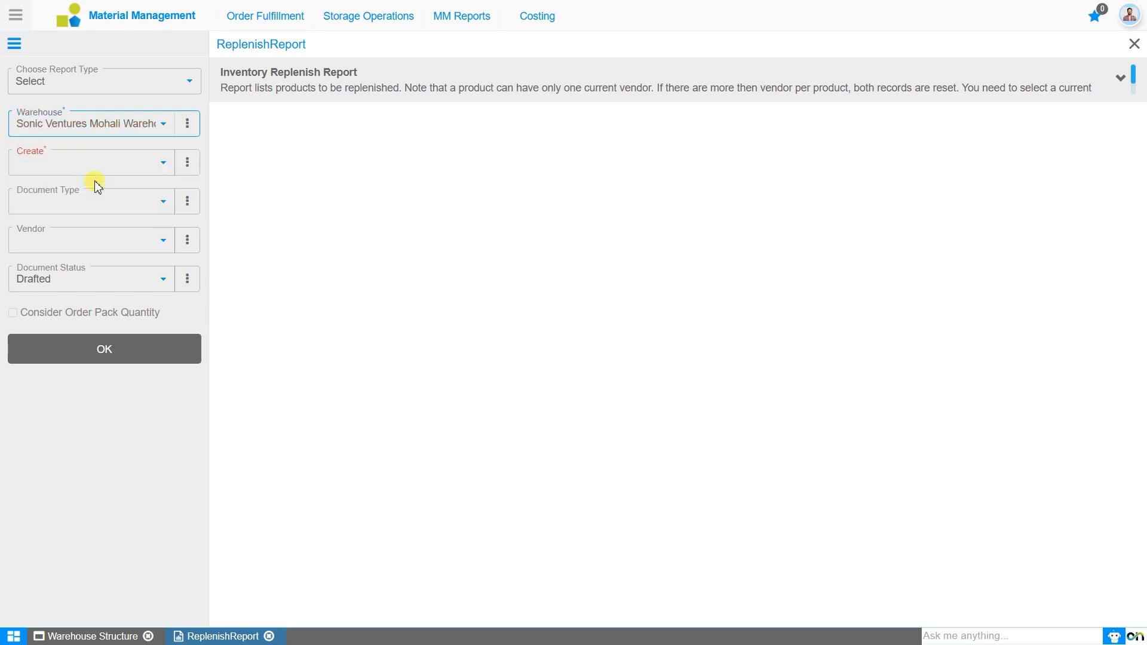
# Run the replenish report with Create set to Inventory Move and no document type, and review the report columns through Generated Document Information.
pyautogui.click(102, 169)
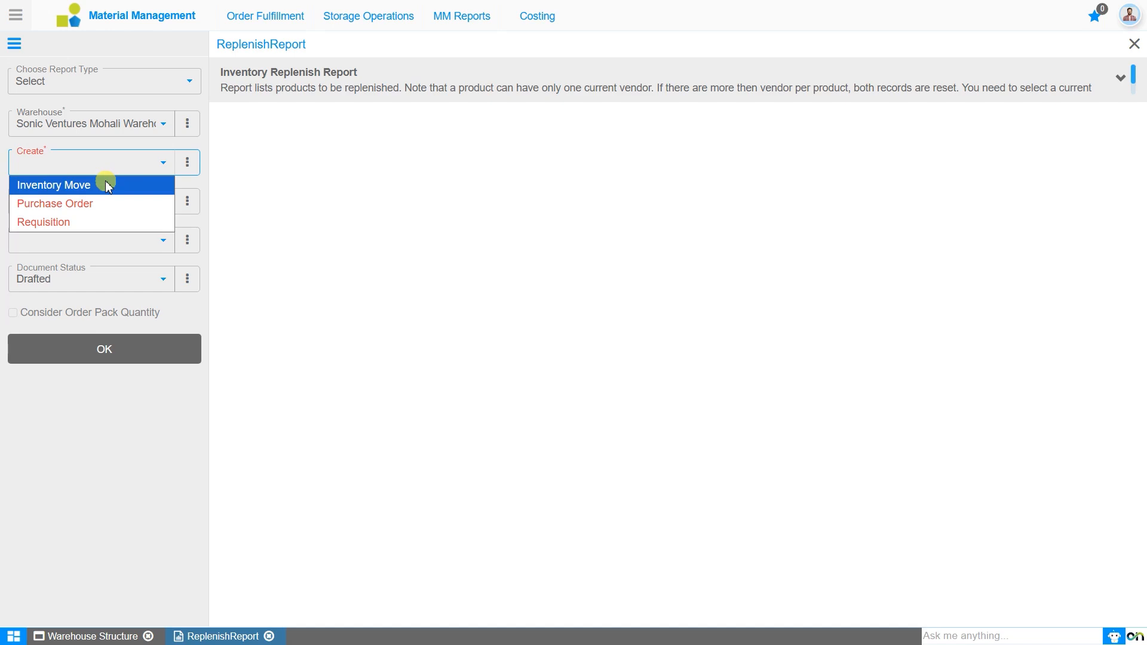
pyautogui.click(105, 182)
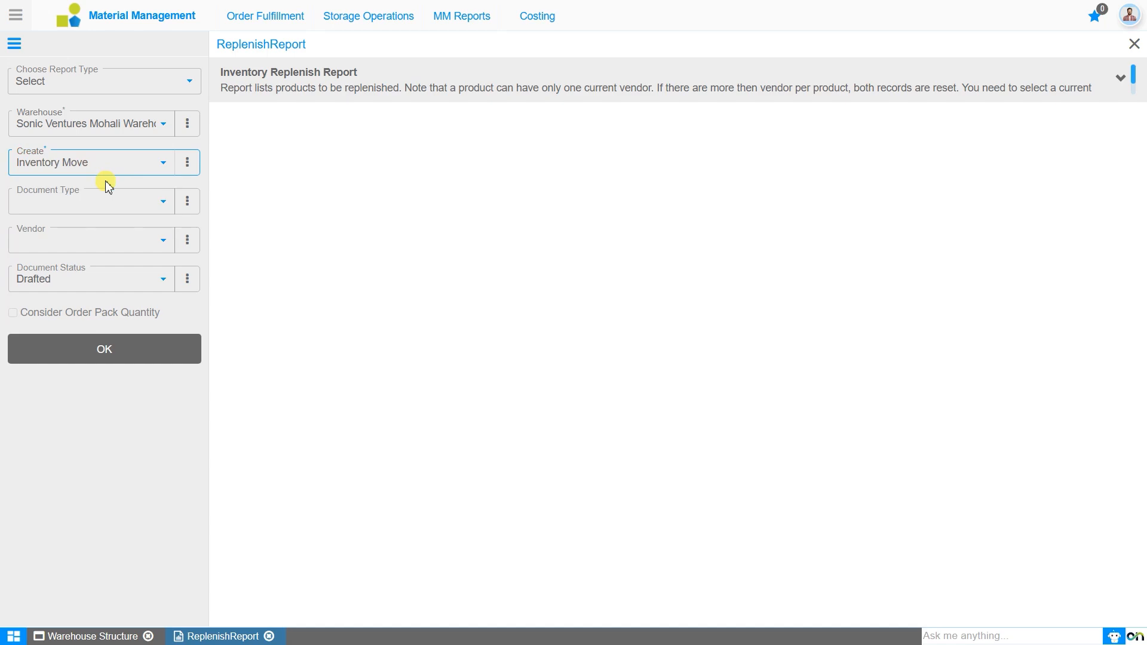
pyautogui.click(128, 207)
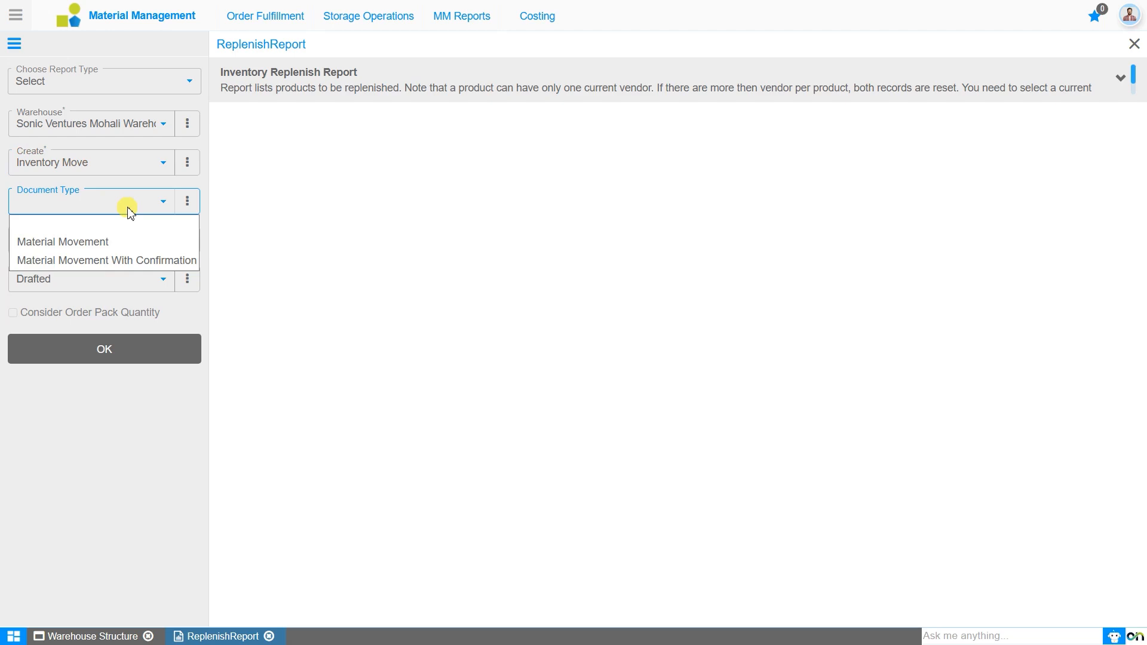
pyautogui.click(130, 211)
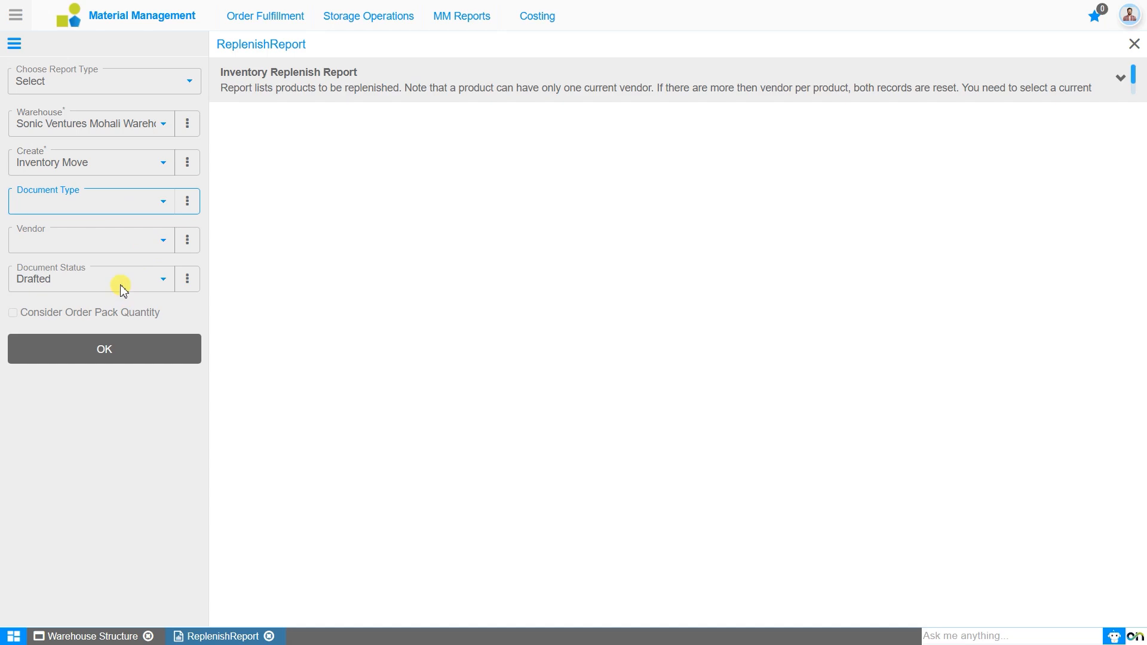
pyautogui.click(132, 352)
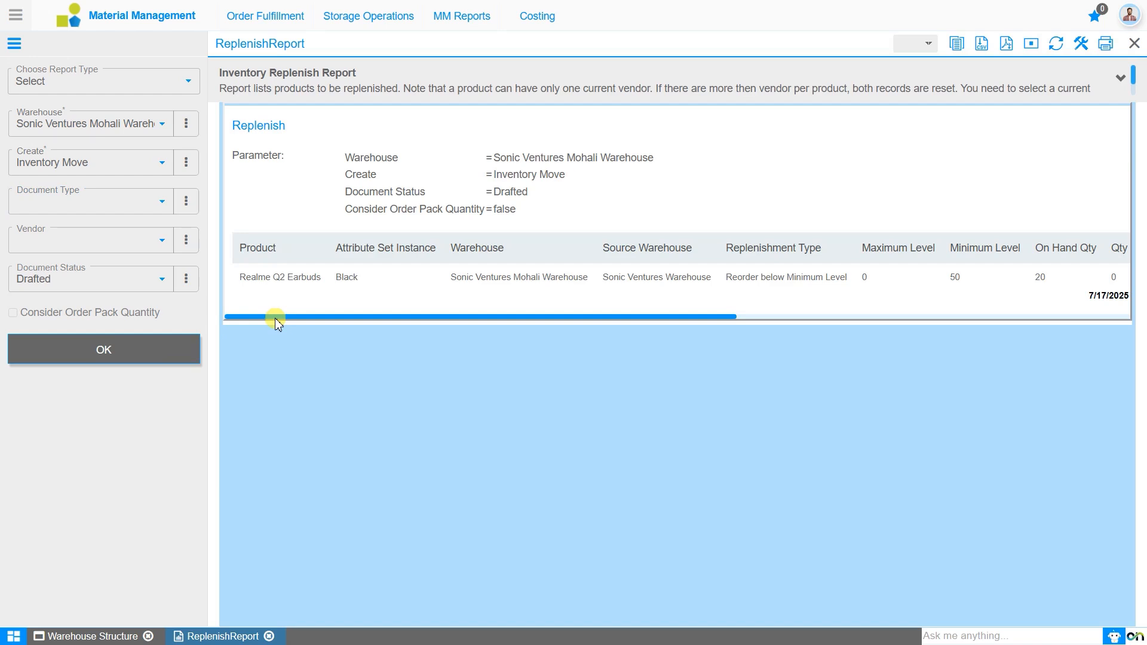
pyautogui.moveTo(275, 318); pyautogui.dragTo(292, 316)
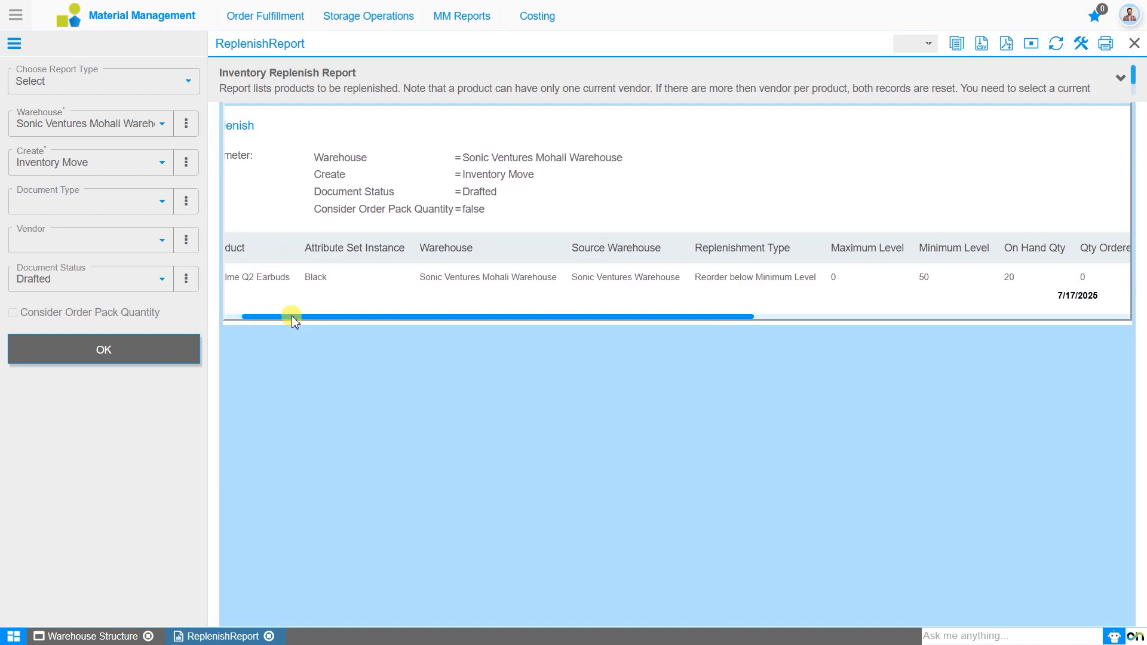
pyautogui.moveTo(293, 320); pyautogui.dragTo(611, 325)
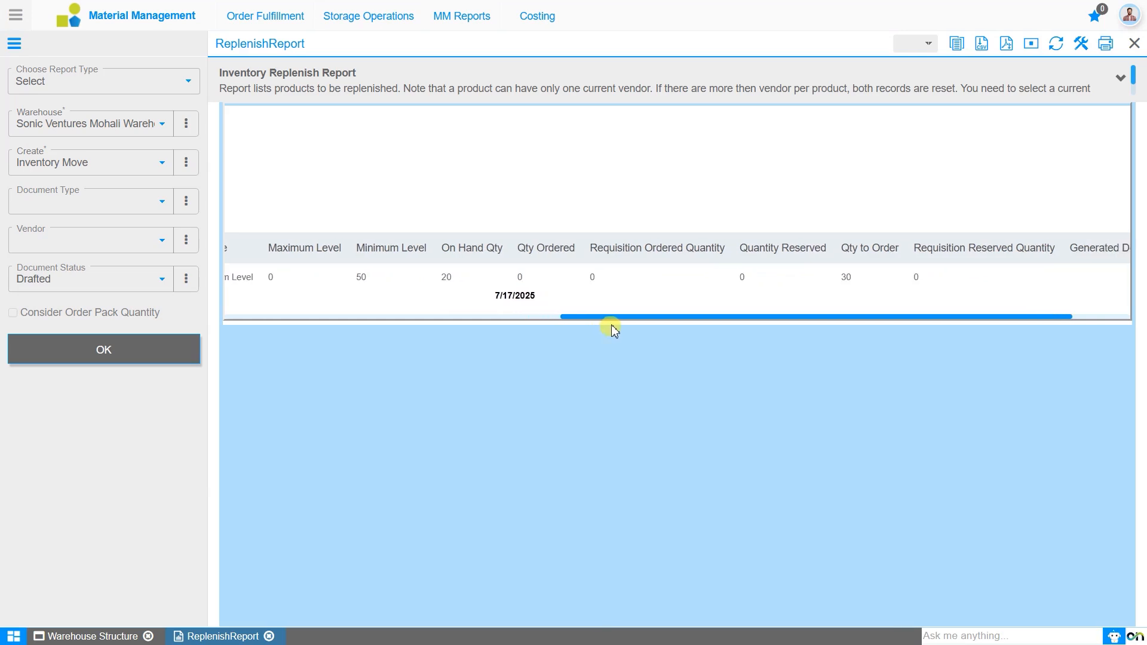
pyautogui.moveTo(611, 326); pyautogui.dragTo(614, 328)
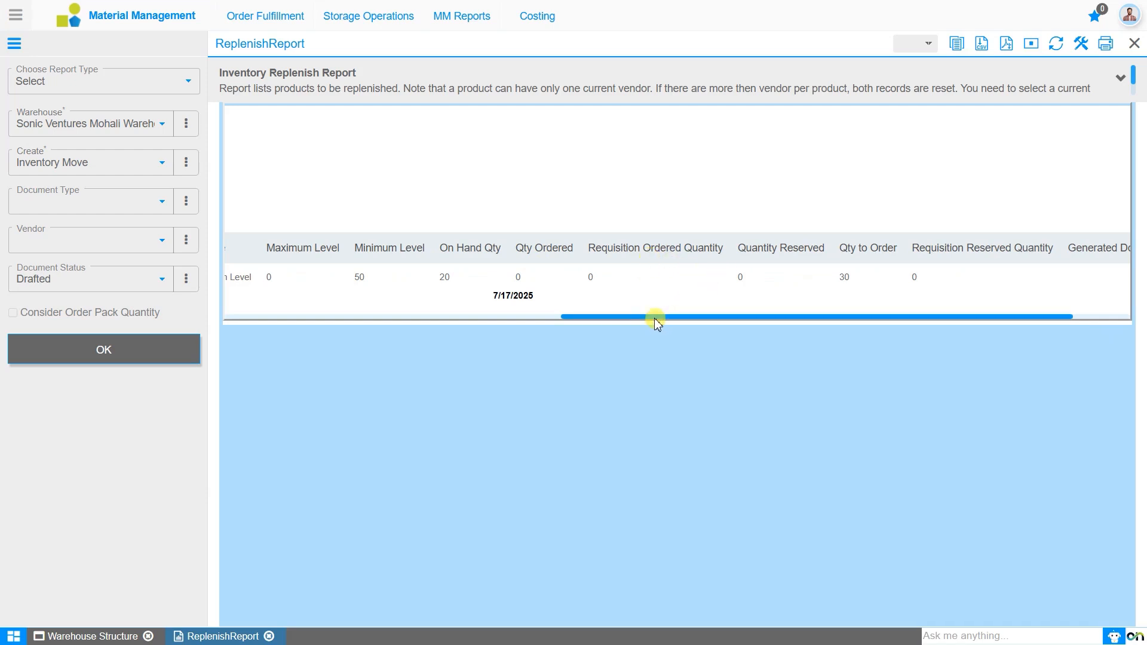
pyautogui.moveTo(636, 318); pyautogui.dragTo(704, 320)
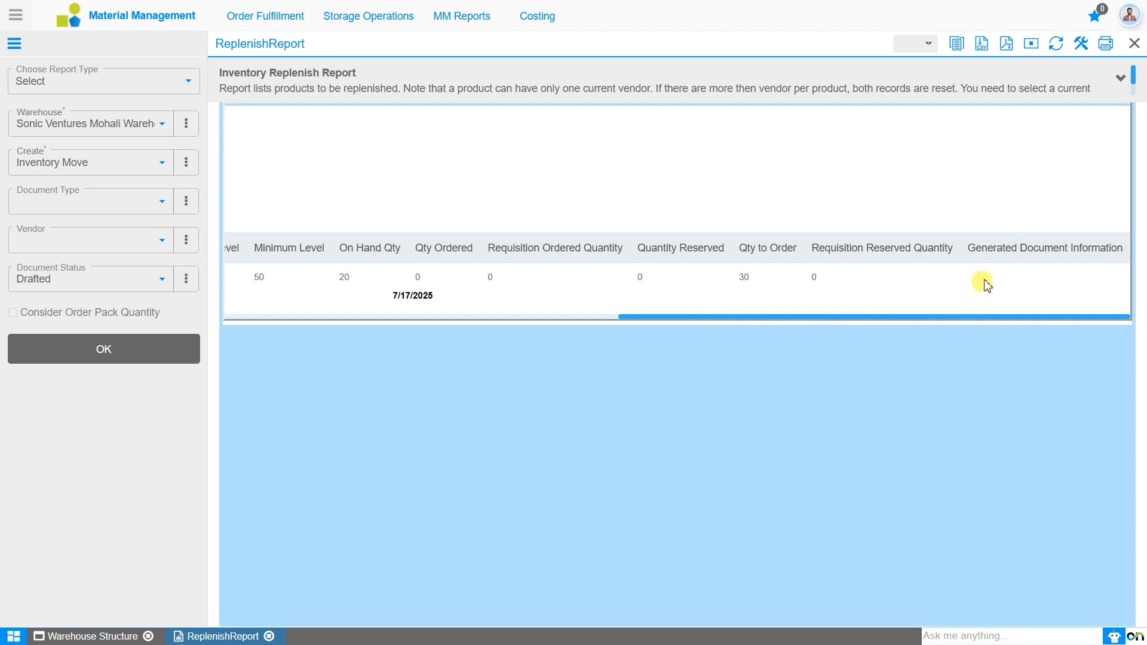
# Rerun the replenish report with document type Material Movement and document status Completed, and check the generated document information.
pyautogui.click(161, 205)
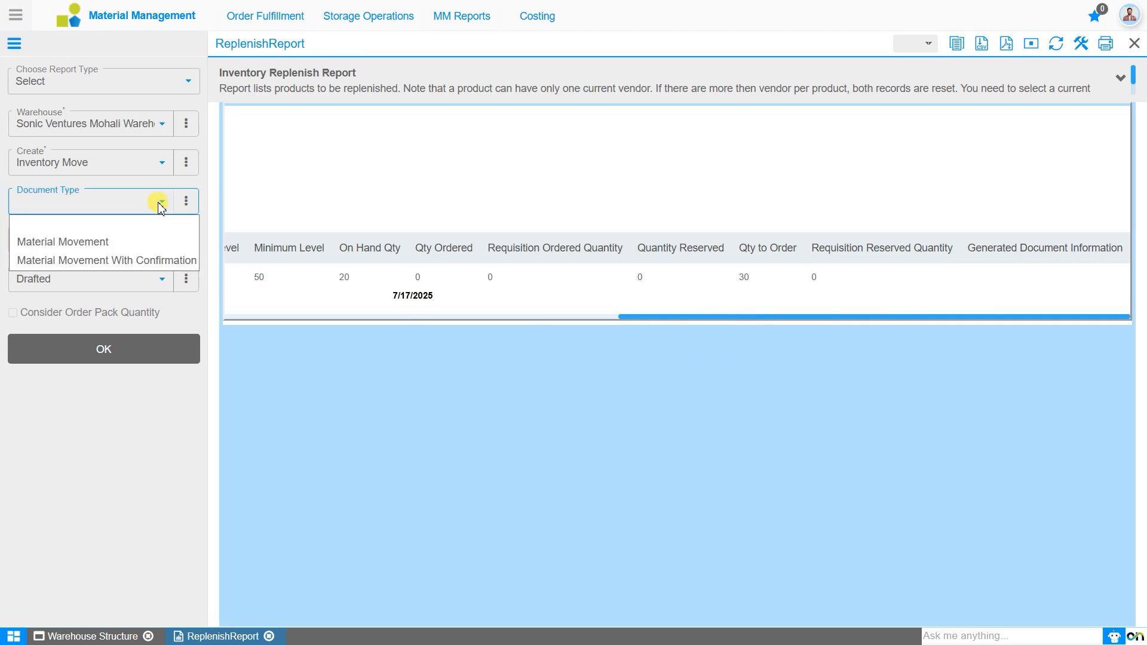
pyautogui.click(150, 242)
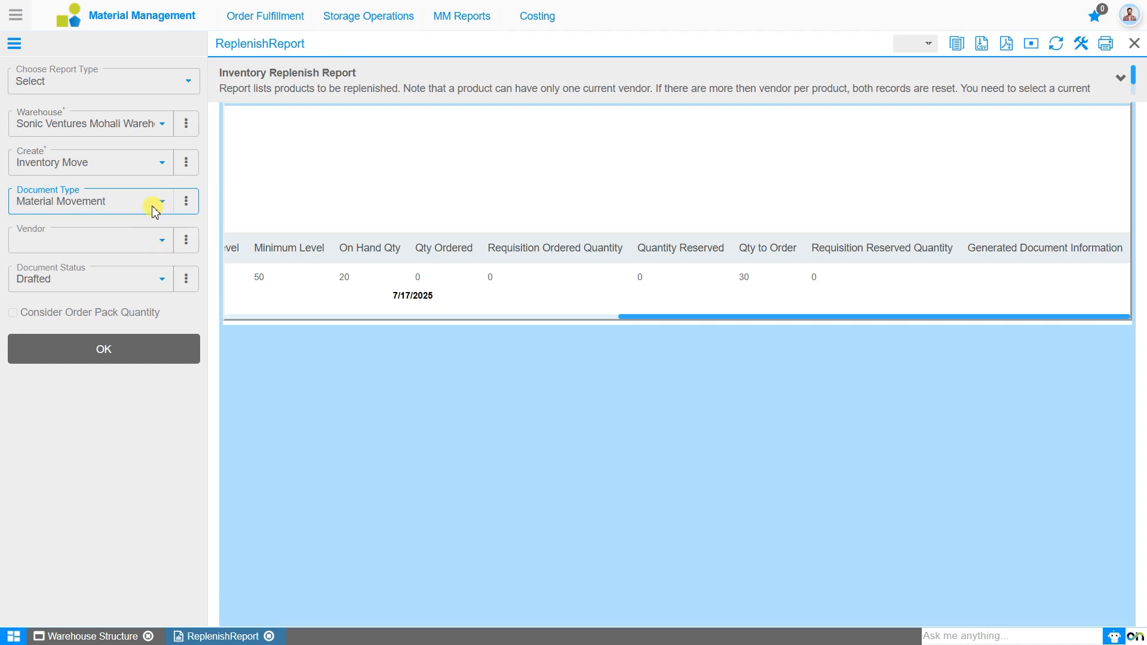
pyautogui.click(145, 291)
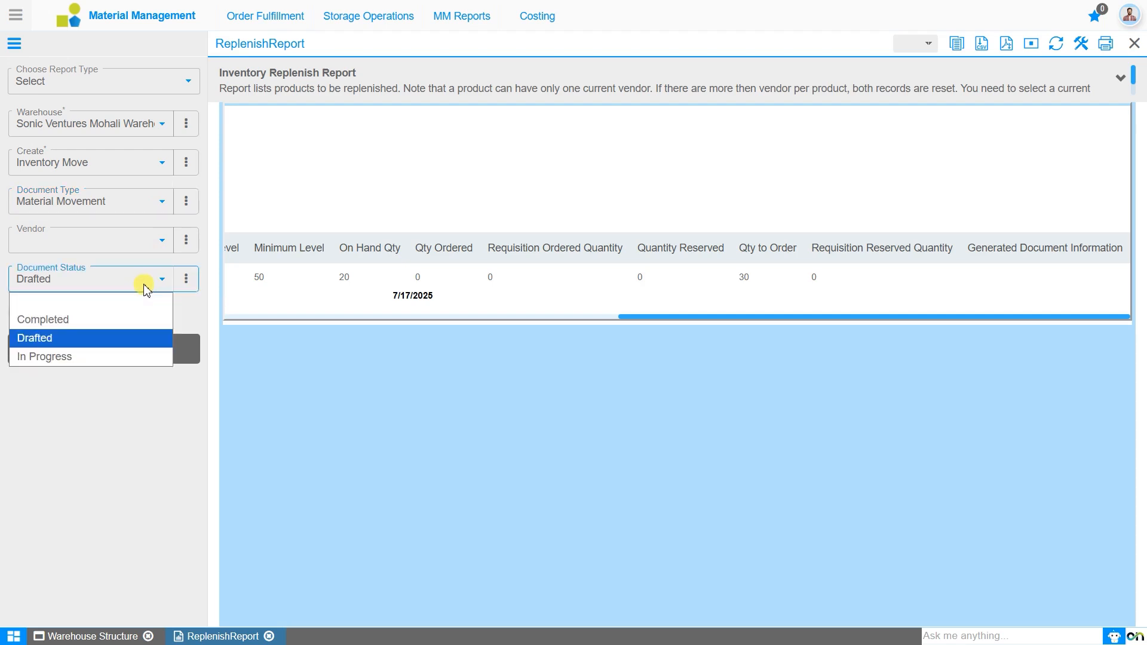
pyautogui.click(145, 319)
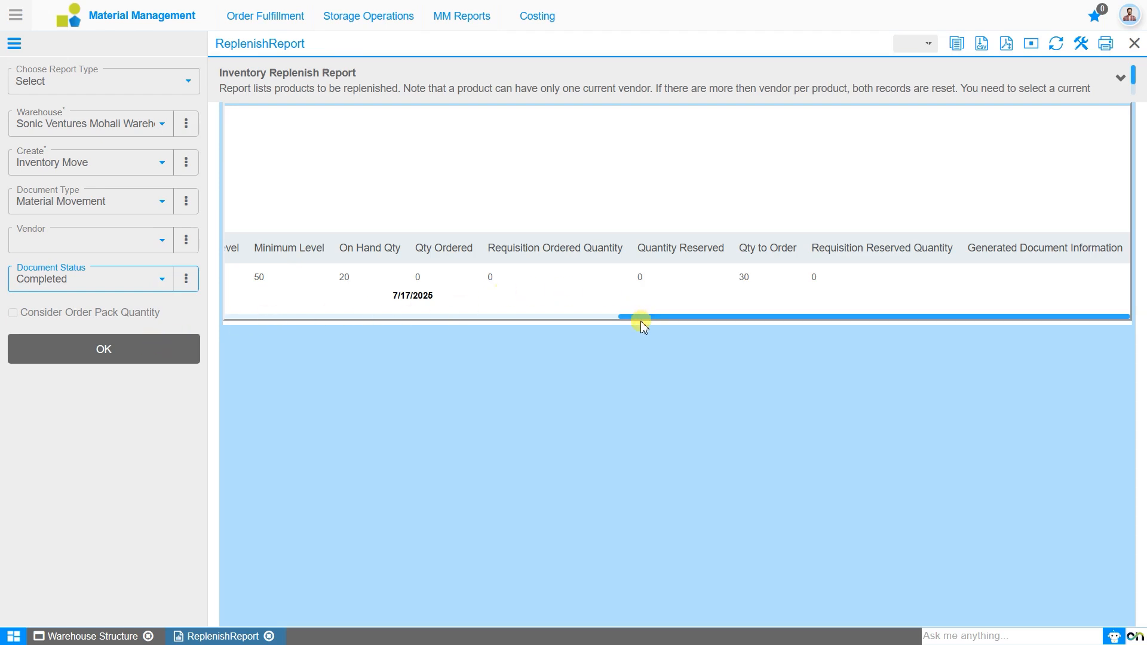
pyautogui.moveTo(641, 321); pyautogui.dragTo(227, 355)
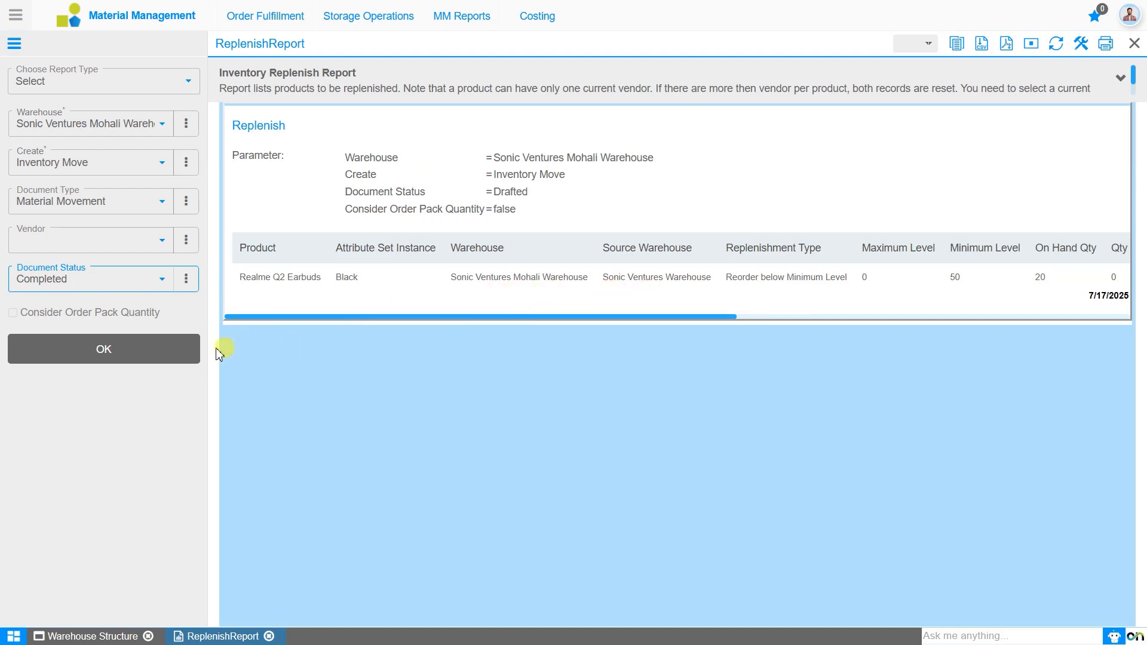
pyautogui.click(138, 357)
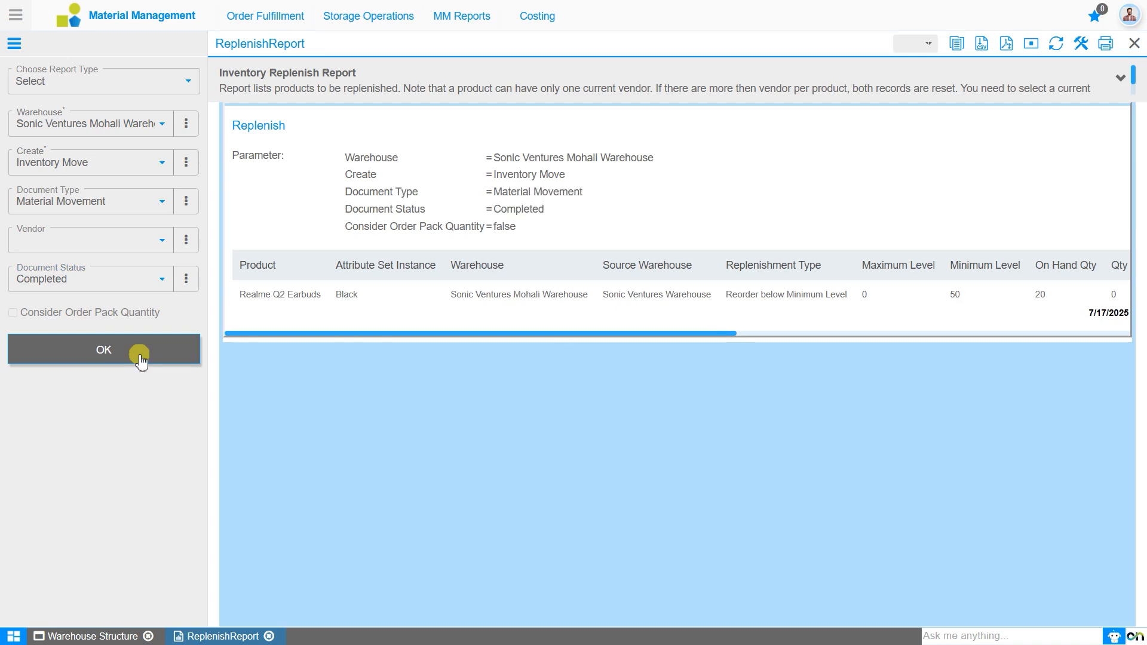
pyautogui.moveTo(389, 331); pyautogui.dragTo(1055, 348)
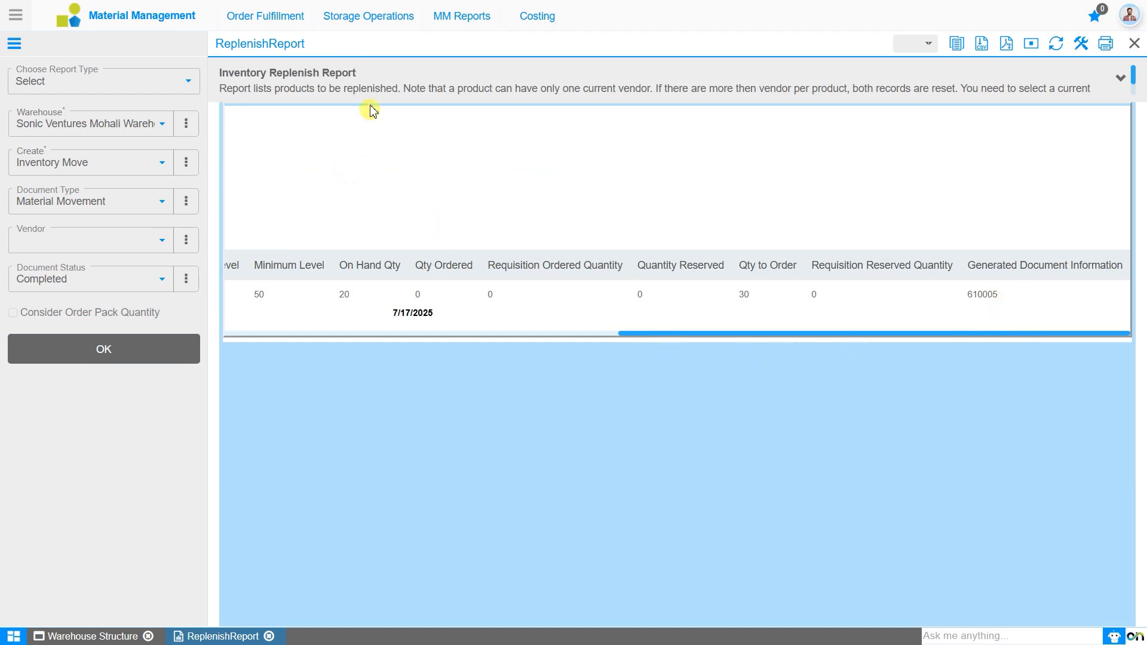
# Open Material Transfer from the storage operations and look over its overview of transfers and stock charts.
pyautogui.click(371, 20)
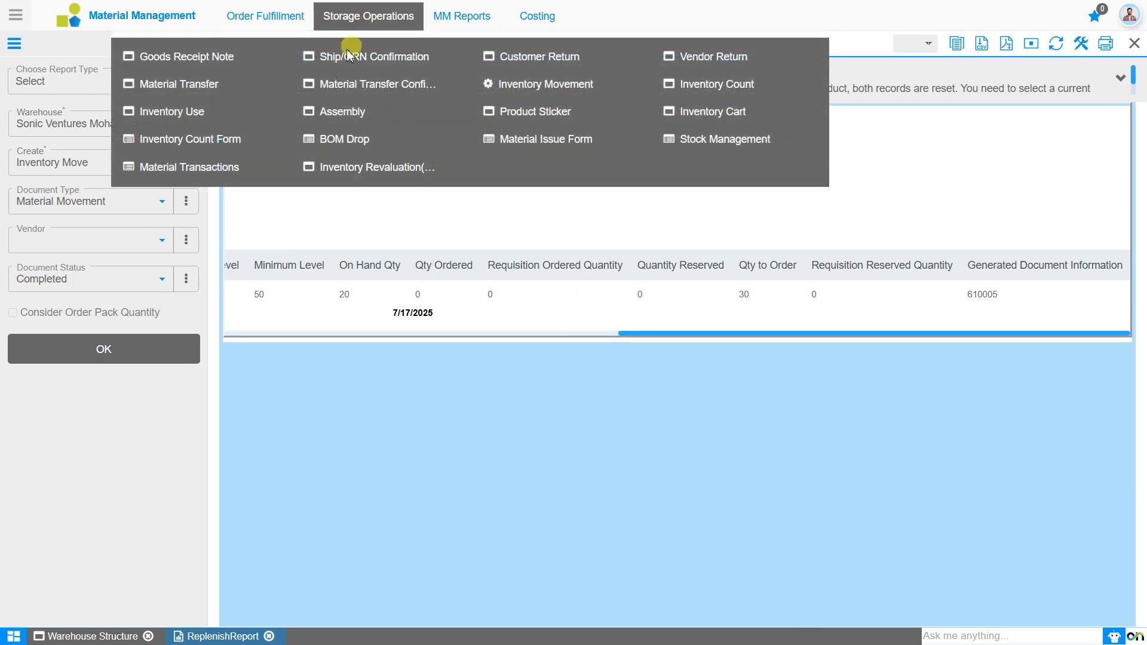
pyautogui.click(191, 90)
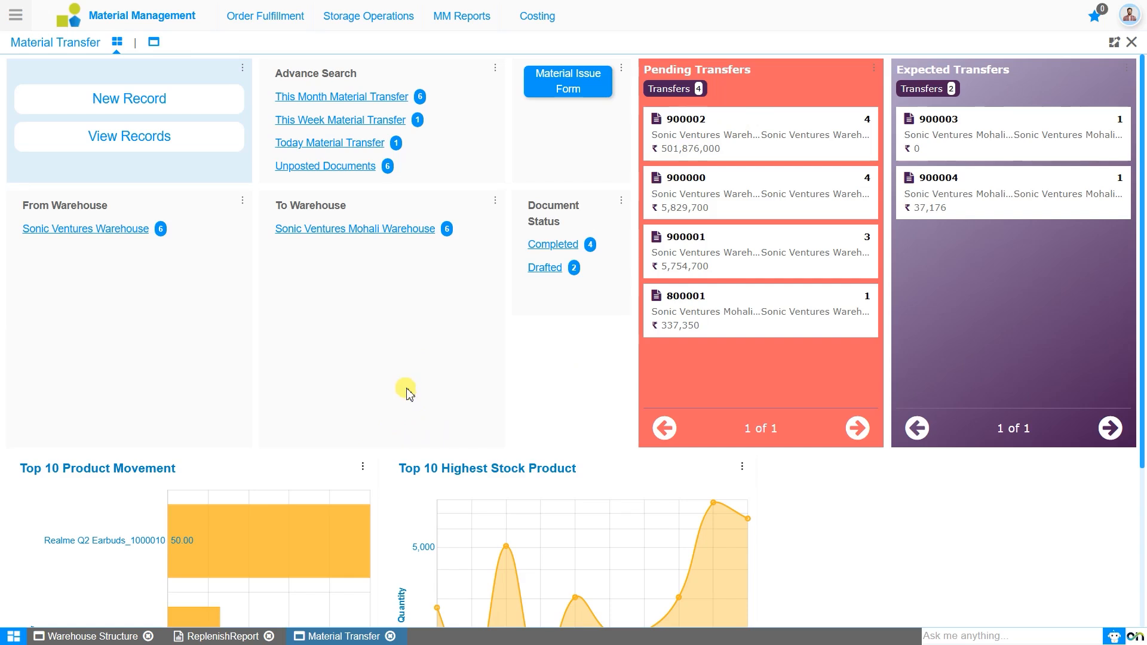
pyautogui.scroll(-3, 404, 389)
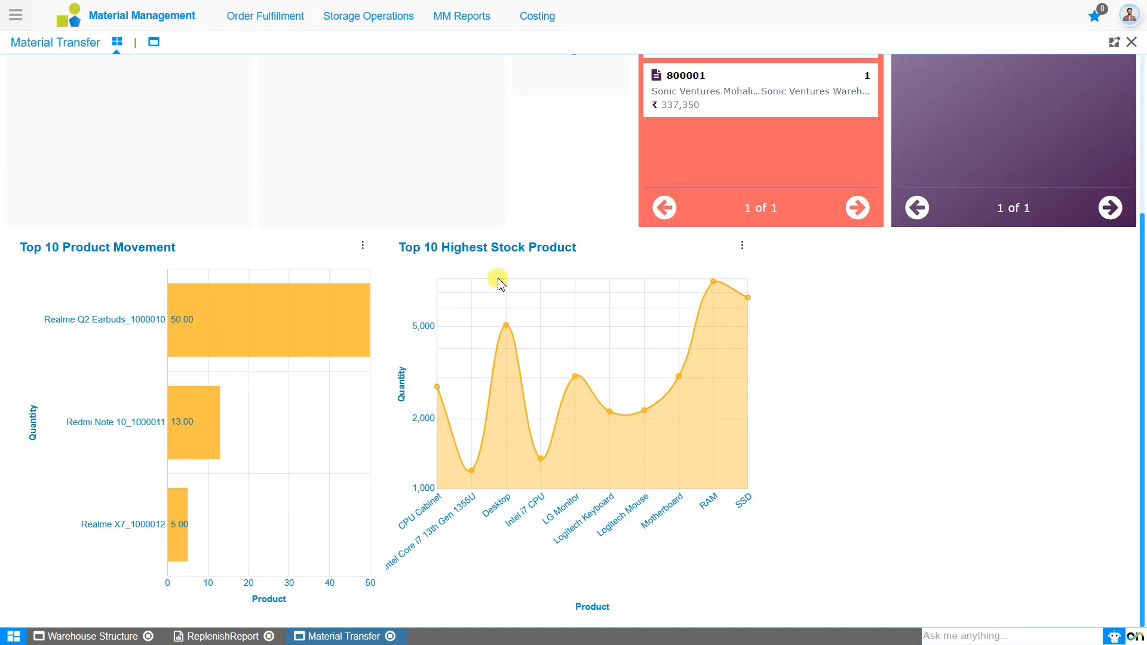
pyautogui.scroll(4, 499, 282)
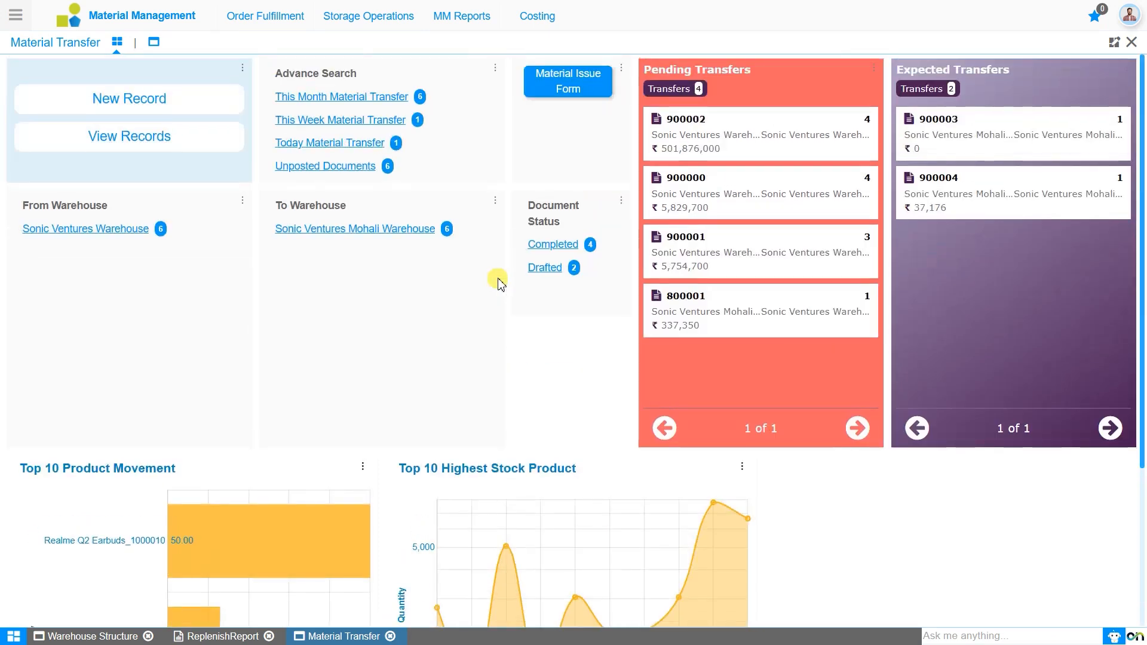
# Filter for today's material transfers, open the generated Material Movement document, and review its header and move line.
pyautogui.click(330, 143)
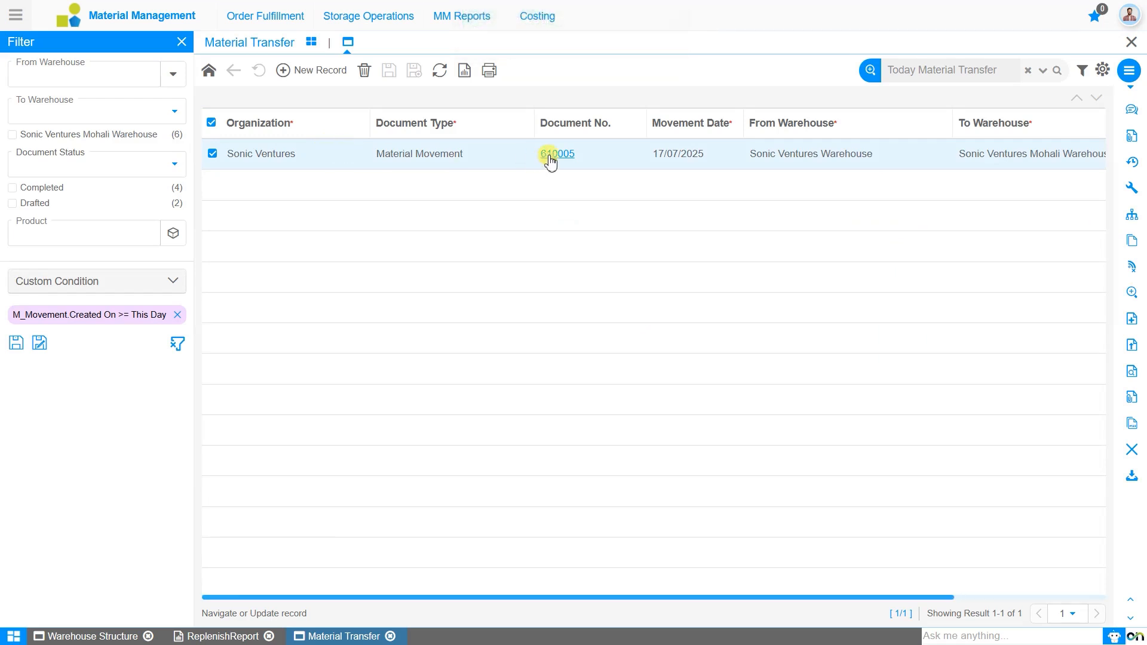
pyautogui.click(549, 156)
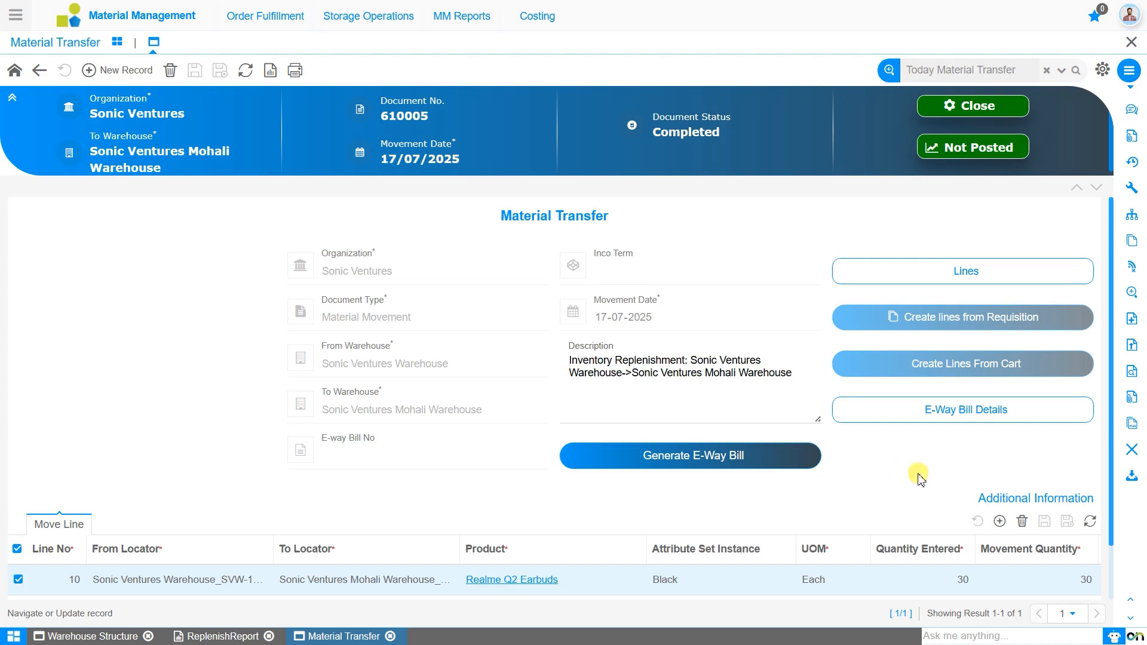
pyautogui.scroll(-1, 918, 478)
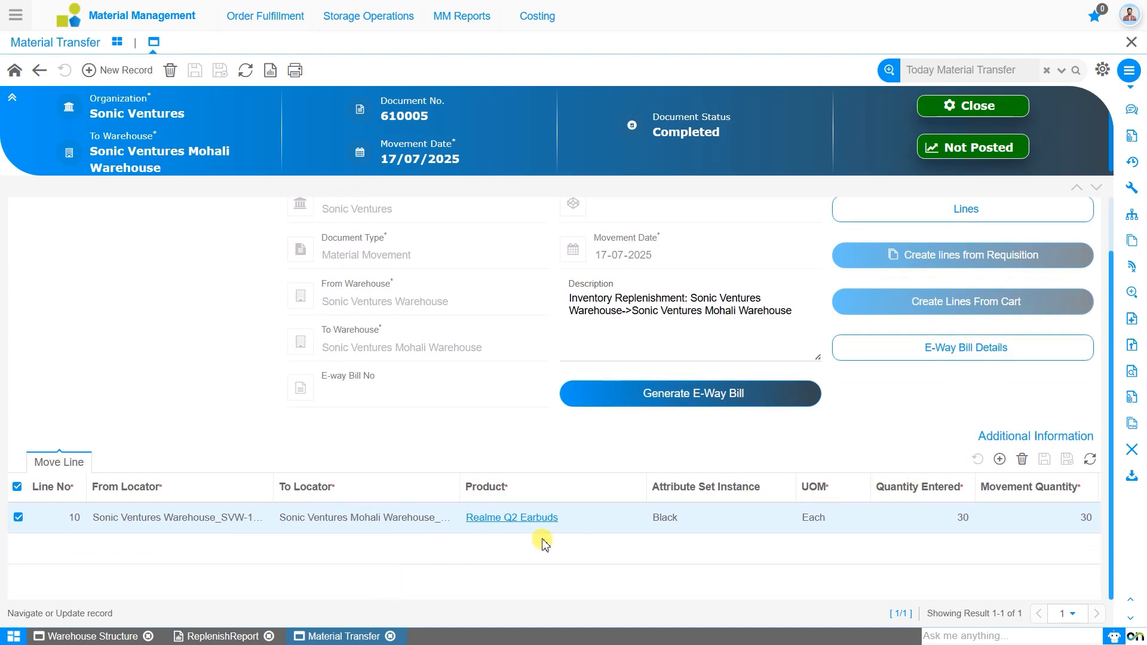
pyautogui.scroll(1, 549, 491)
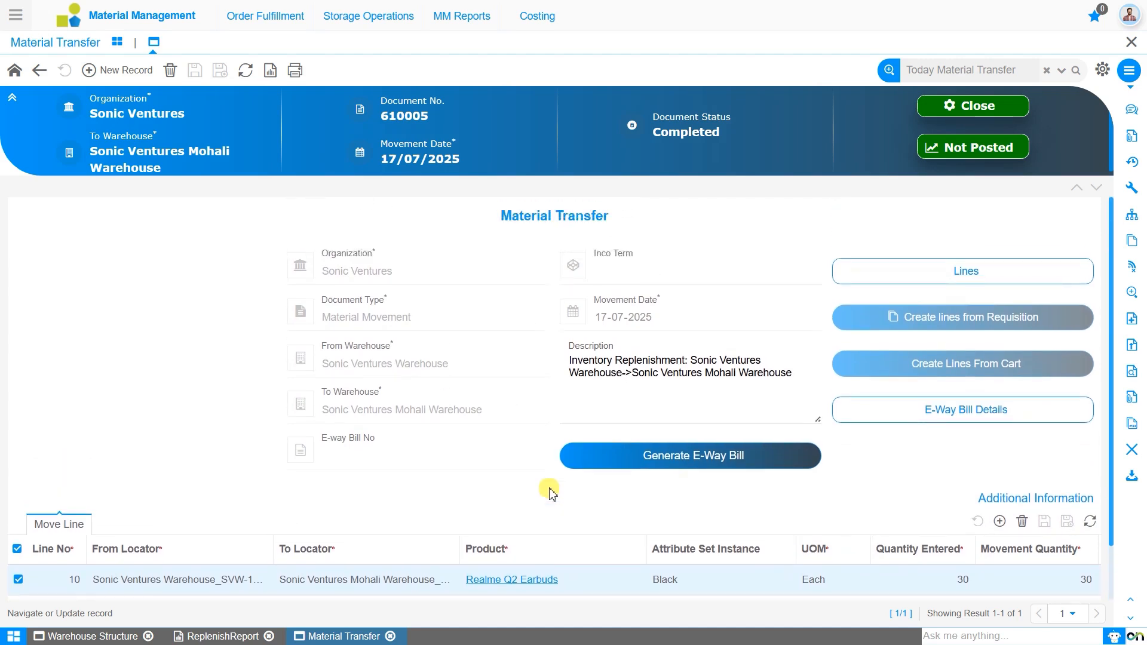